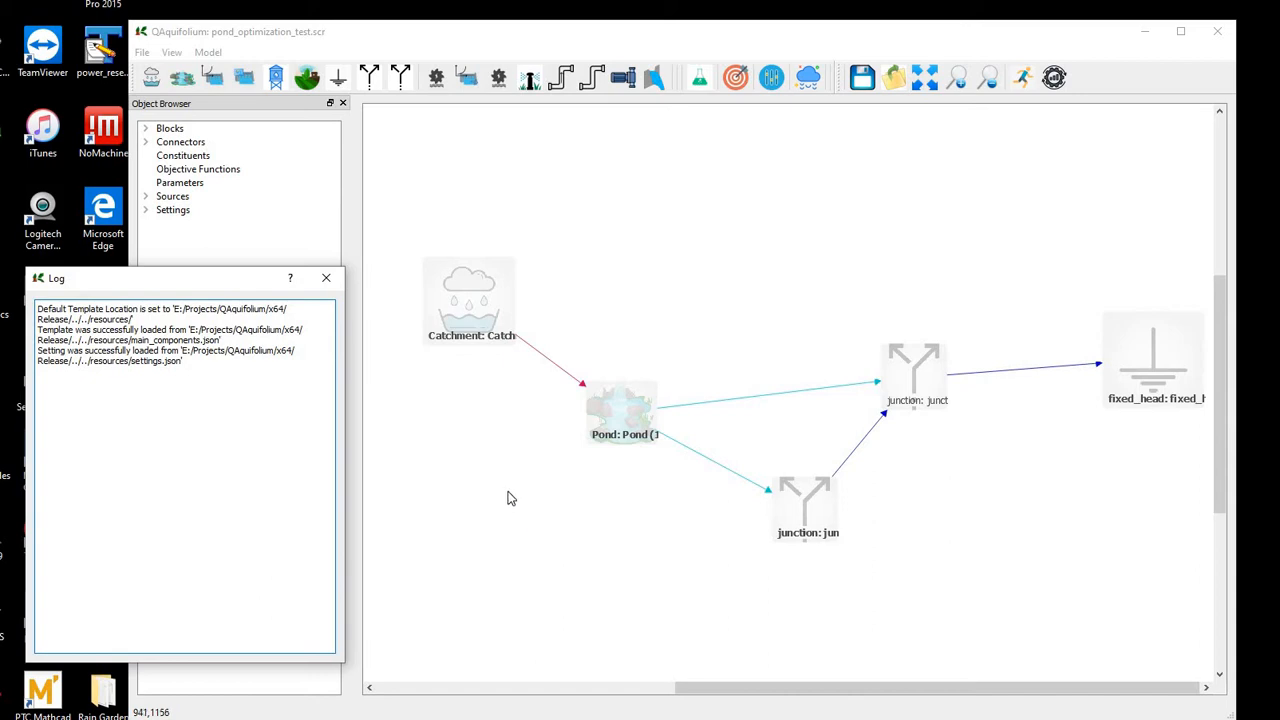
- Inspect the catchment, the pond and the connector from the pond to the lower junction, moving the Log window off the property list
{"action": "left_click", "coordinate": [464, 304]}
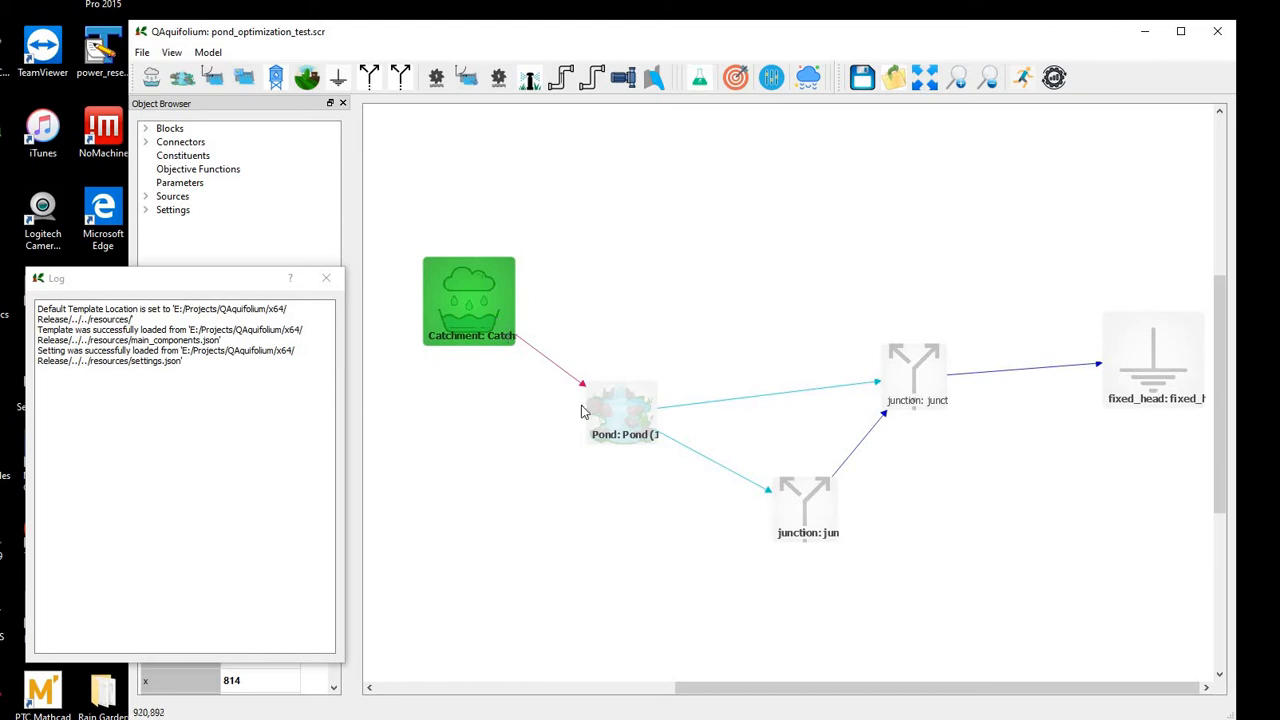
{"action": "left_click", "coordinate": [628, 416]}
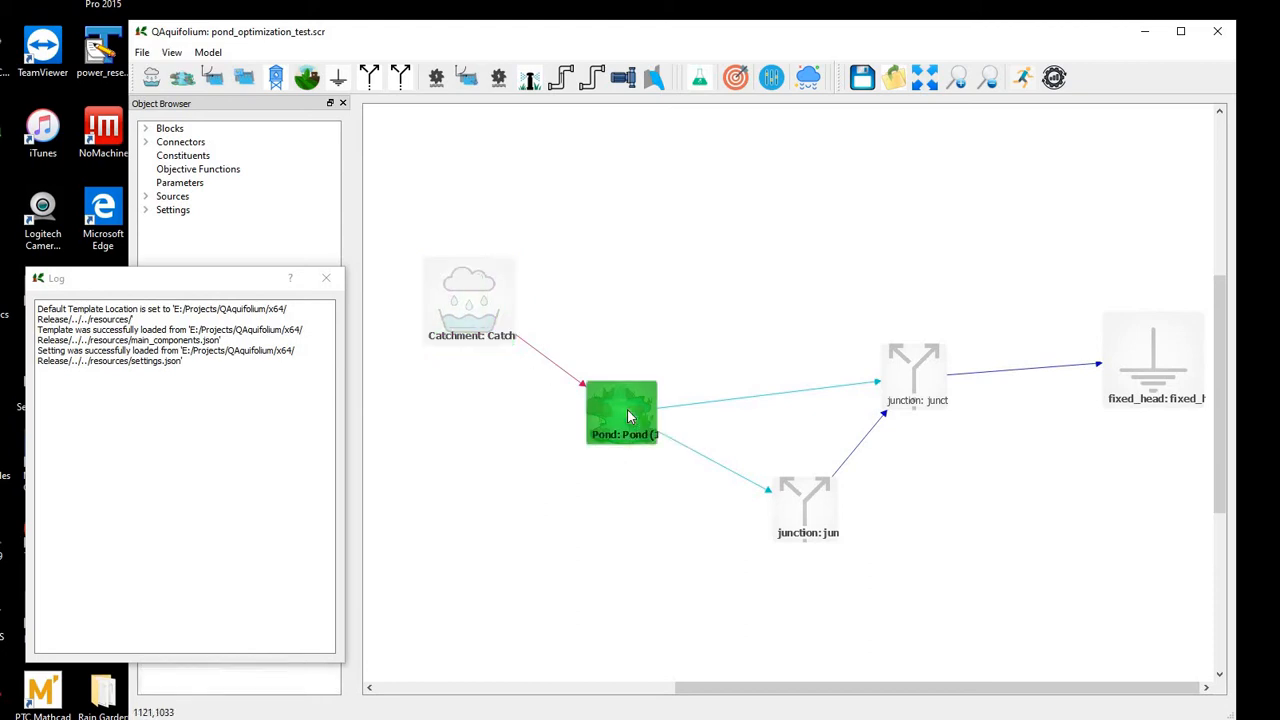
{"action": "left_click", "coordinate": [689, 450]}
{"action": "left_click", "coordinate": [299, 546]}
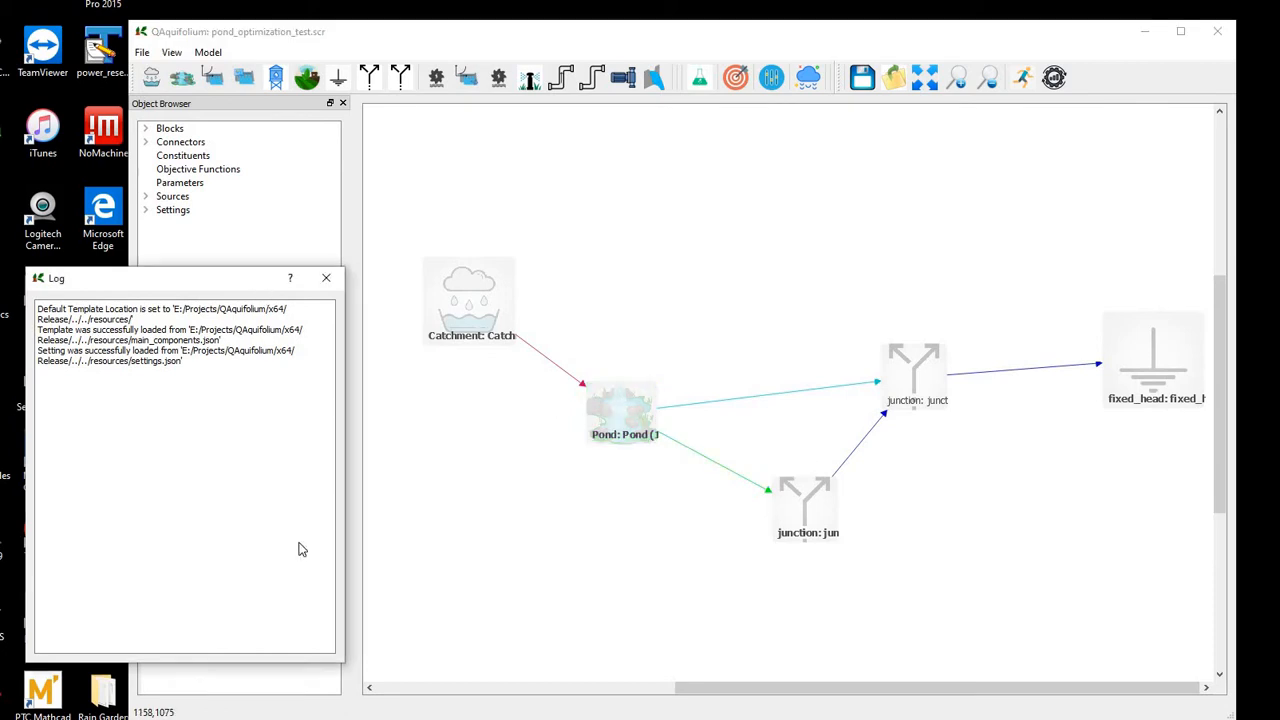
{"action": "left_click_drag", "start_coordinate": [250, 279], "coordinate": [140, 18]}
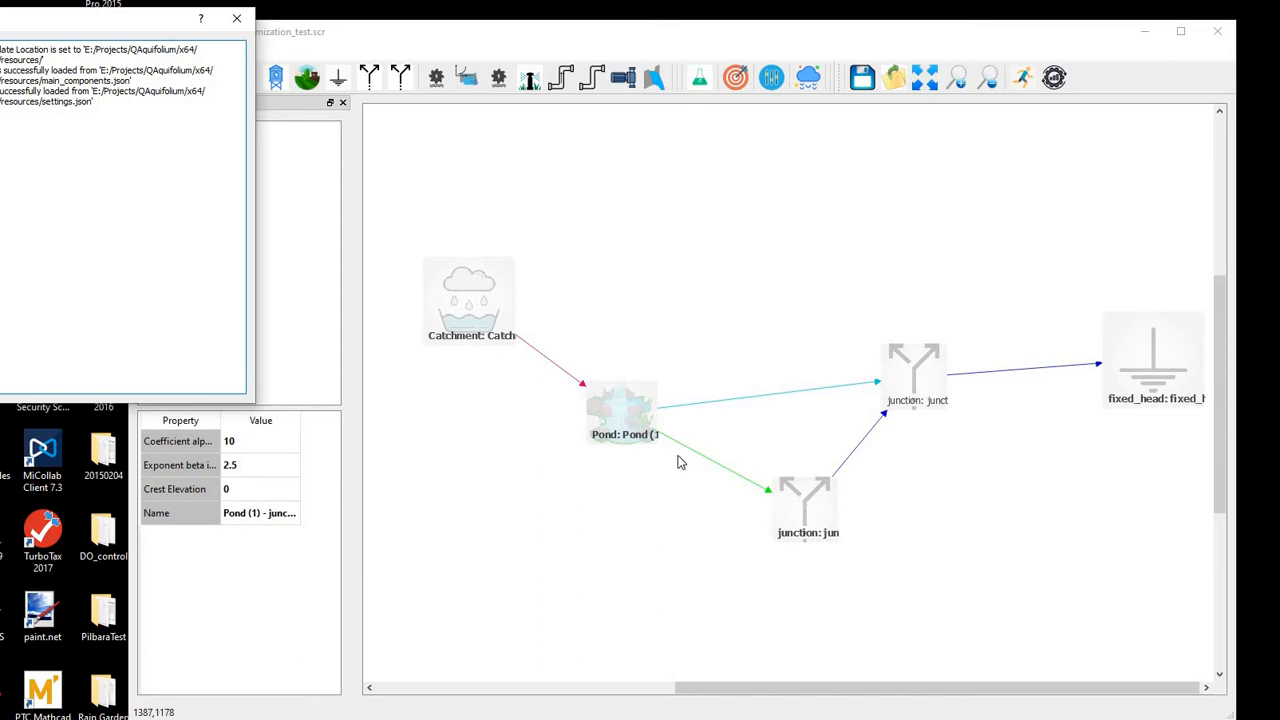
- Examine the properties of the lower junction, the pipe to the fixed head and the pond-to-lower-junction connector, adjusting the property name column's width
{"action": "left_click", "coordinate": [813, 522]}
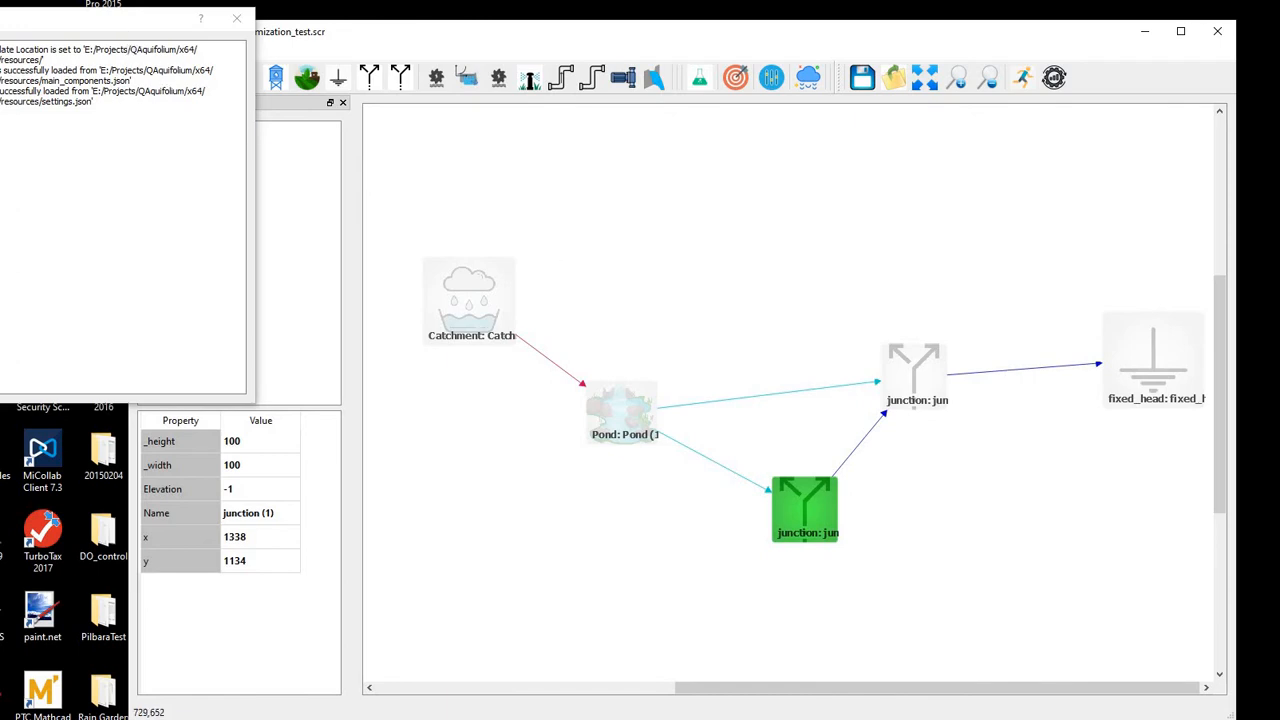
{"action": "left_click_drag", "start_coordinate": [5, 164], "coordinate": [2, 164]}
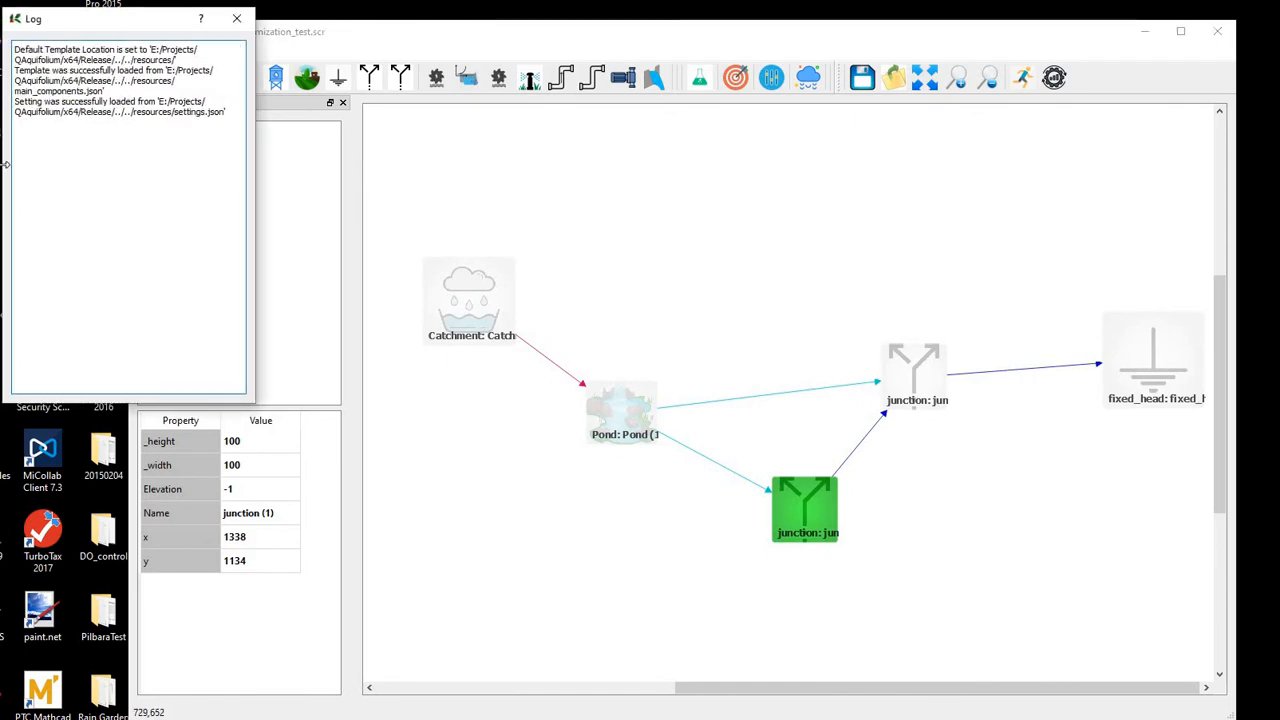
{"action": "left_click", "coordinate": [1006, 378]}
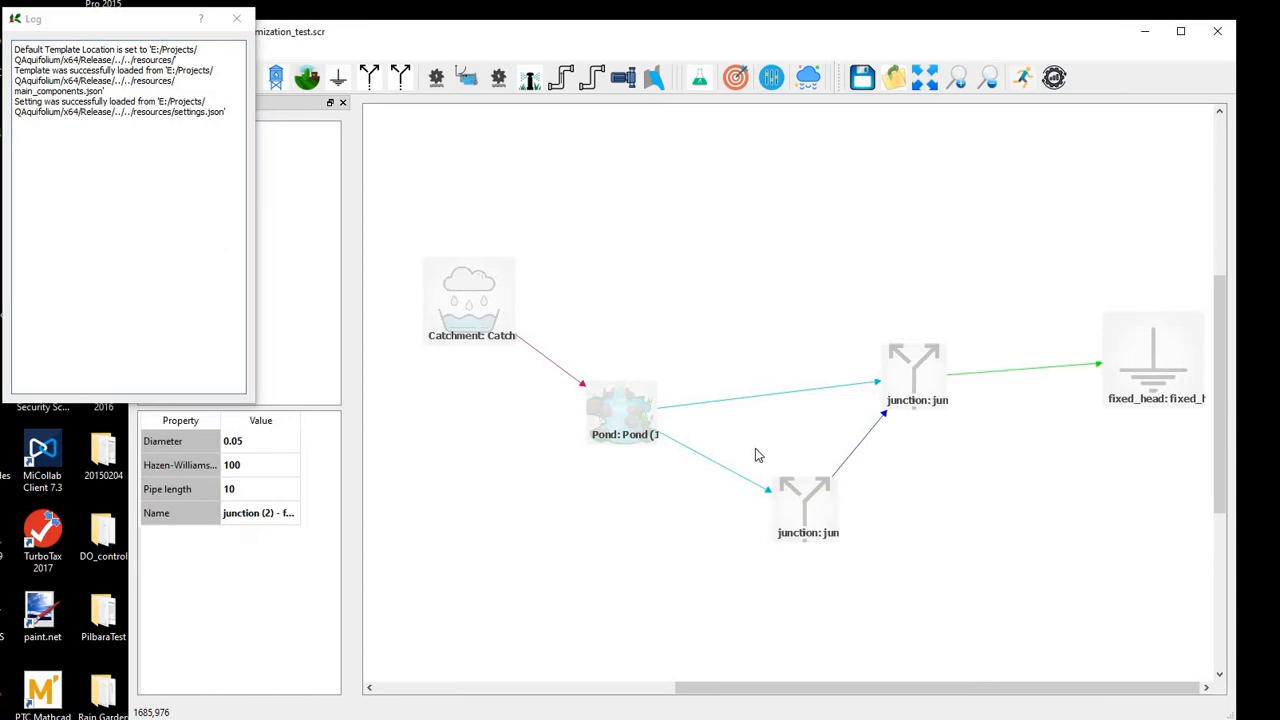
{"action": "left_click", "coordinate": [700, 461]}
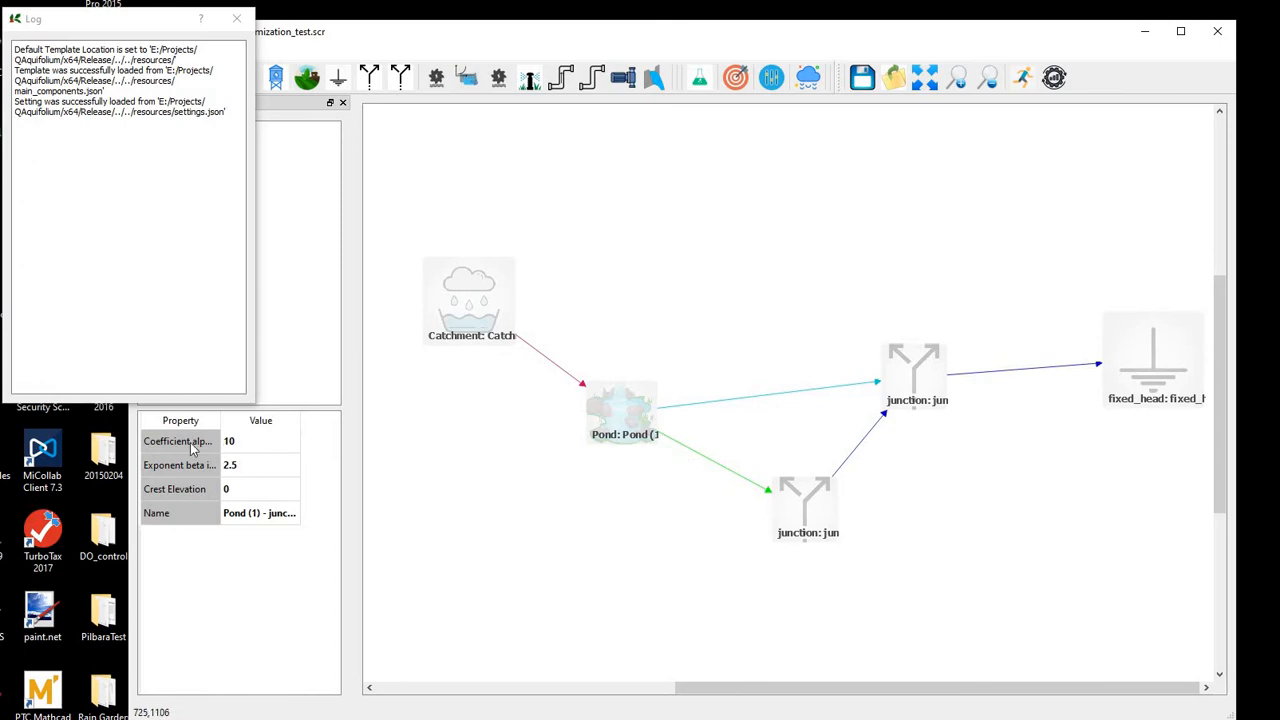
{"action": "left_click_drag", "start_coordinate": [218, 421], "coordinate": [276, 422]}
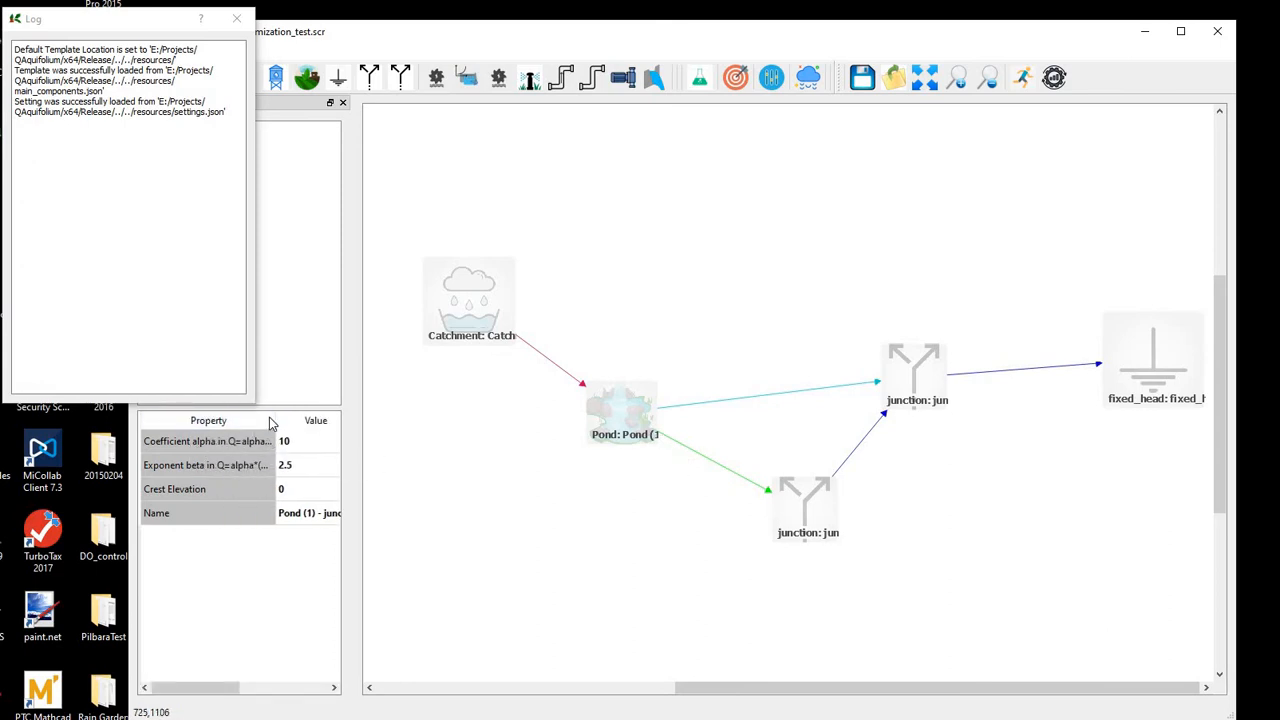
{"action": "left_click_drag", "start_coordinate": [274, 420], "coordinate": [234, 421]}
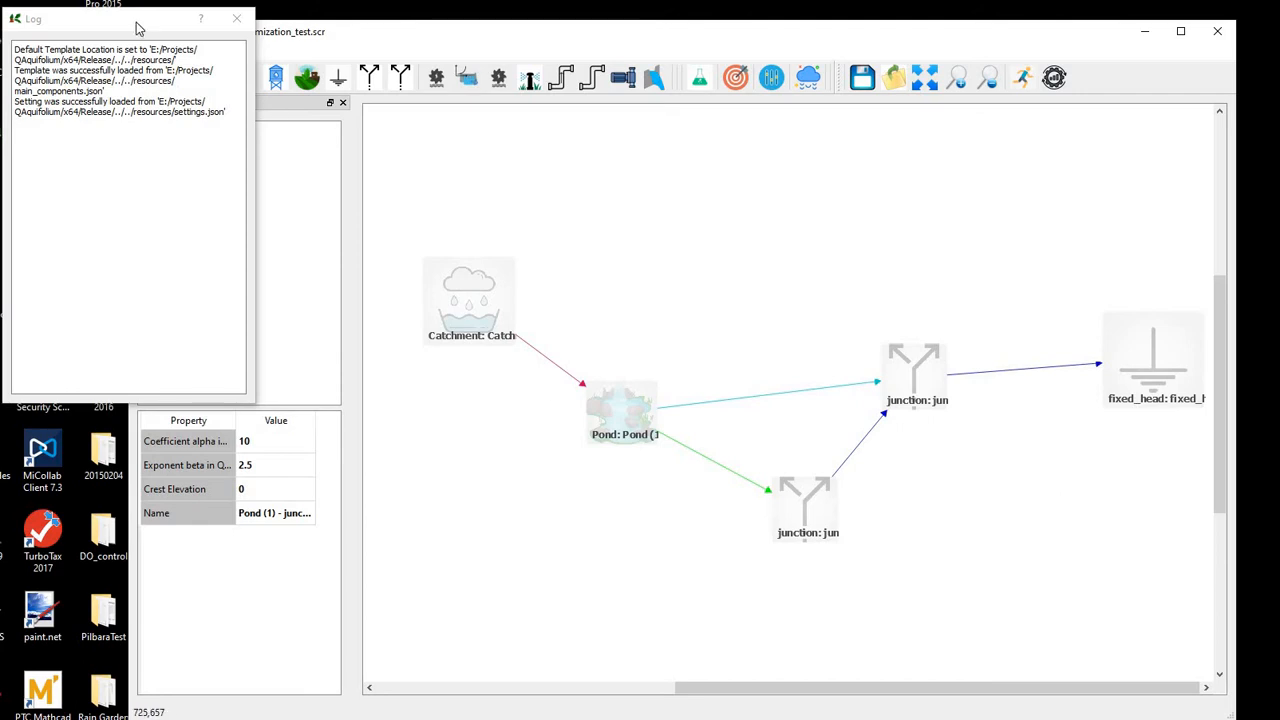
- Move the Log window clear of the object list and add a new parameter to the model
{"action": "left_click_drag", "start_coordinate": [124, 21], "coordinate": [166, 288]}
{"action": "left_click_drag", "start_coordinate": [176, 327], "coordinate": [6, 219]}
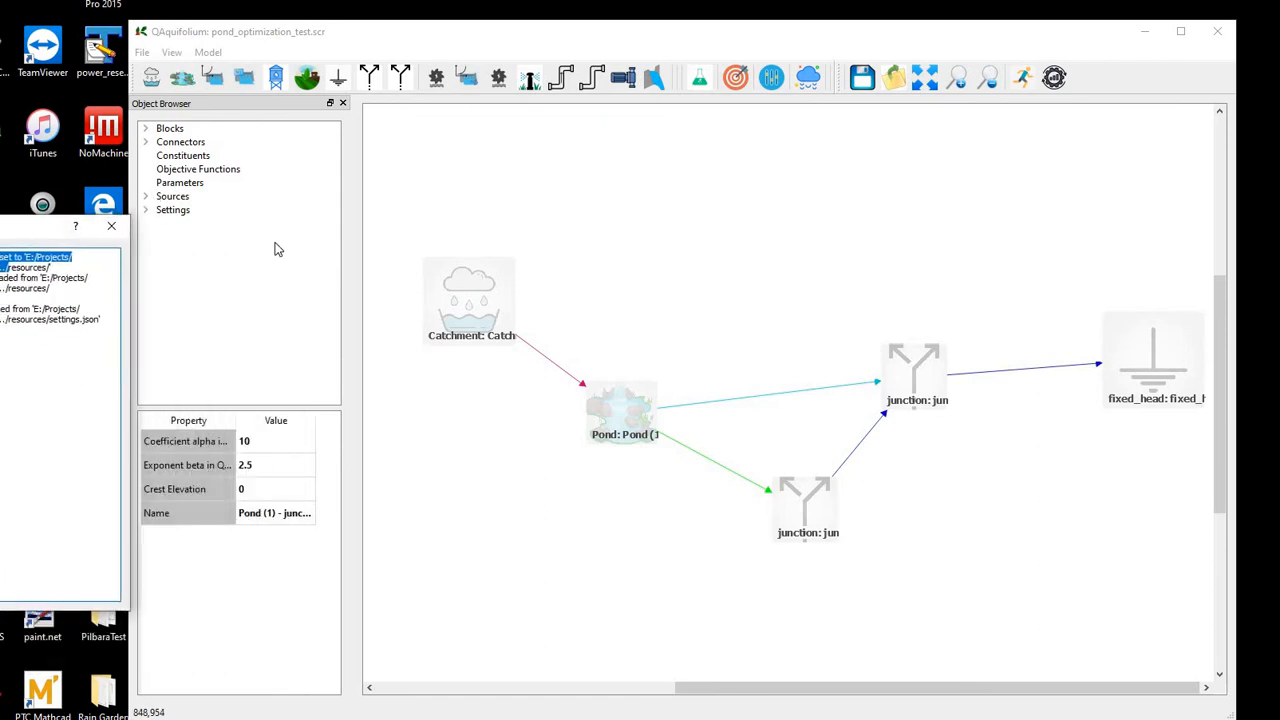
{"action": "left_click", "coordinate": [190, 186]}
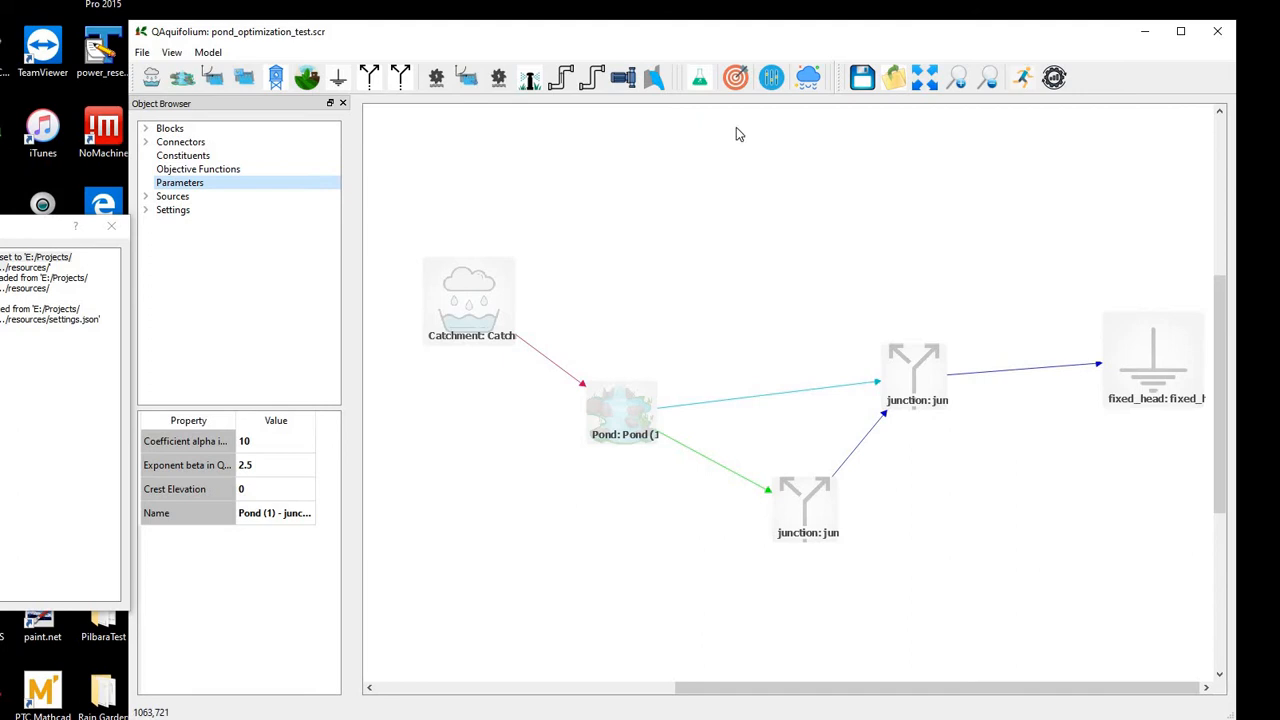
{"action": "left_click", "coordinate": [771, 80]}
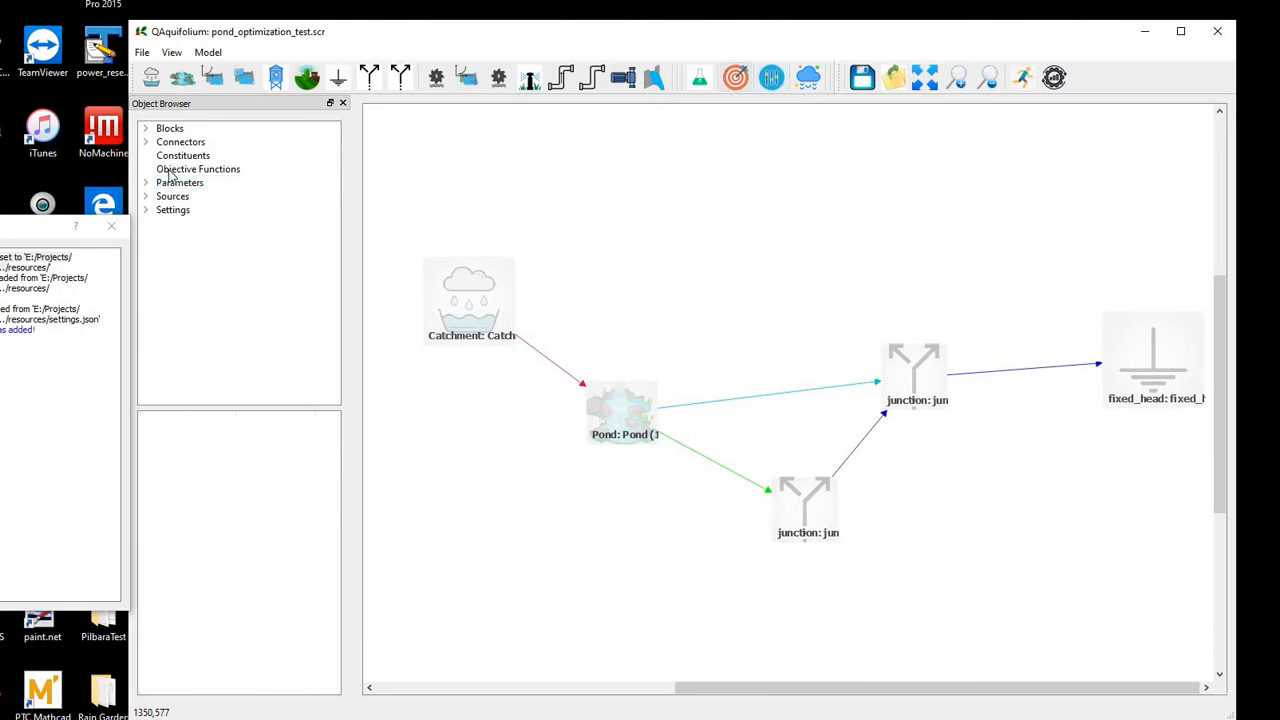
- Rename the new parameter as drainage_coefficient
{"action": "left_click", "coordinate": [196, 197]}
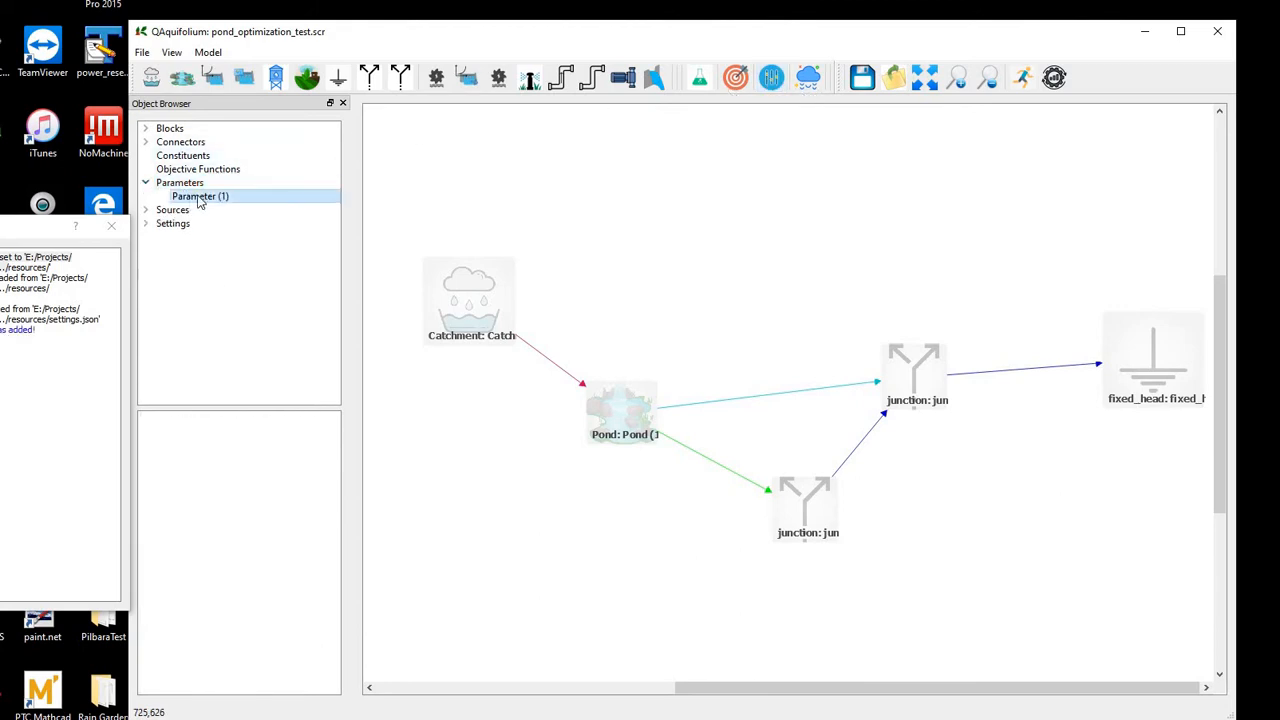
{"action": "double_click", "coordinate": [242, 495]}
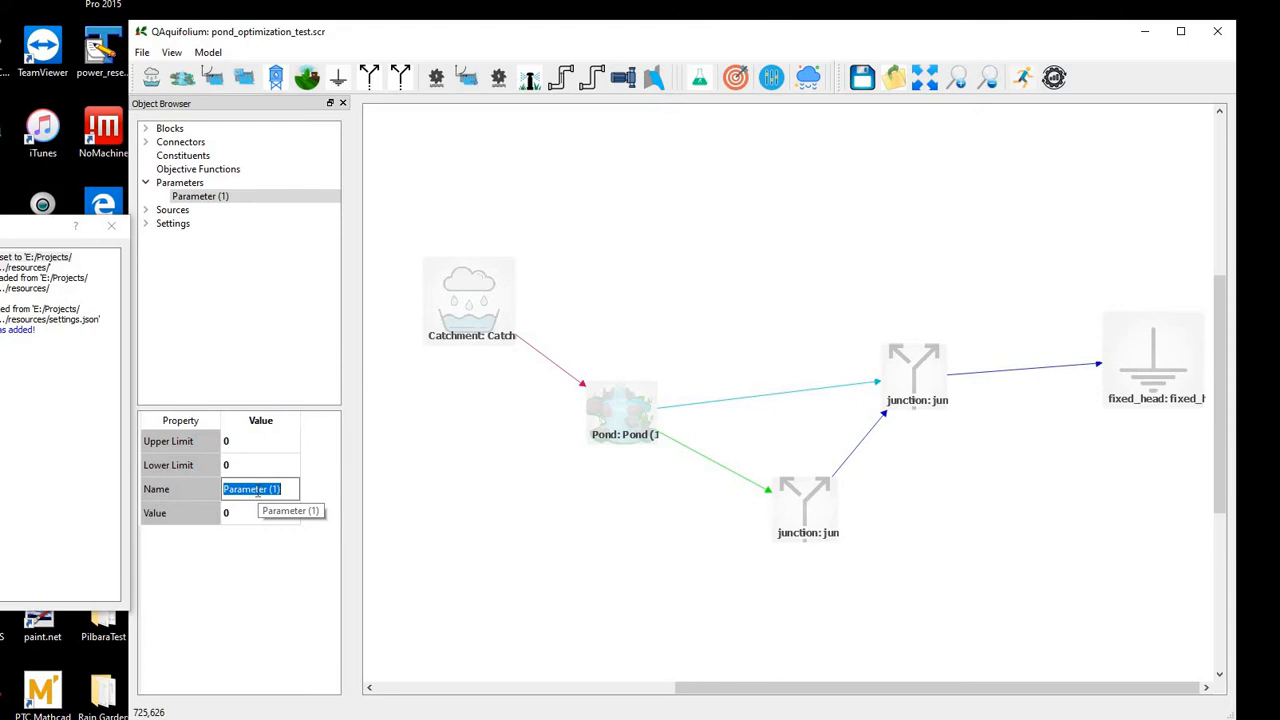
{"action": "type", "text": "قشهى"}
{"action": "key", "text": "BackSpace"}
{"action": "key", "text": "BackSpace"}
{"action": "key", "text": "BackSpace"}
{"action": "key", "text": "BackSpace"}
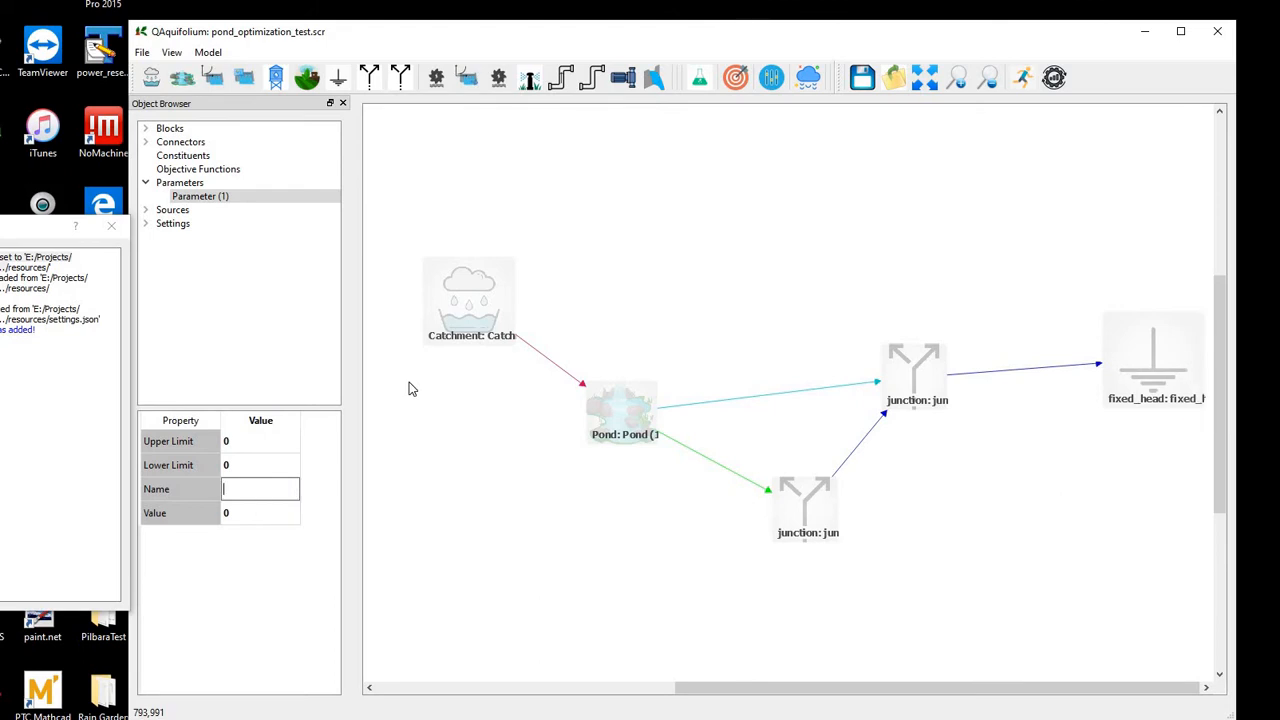
{"action": "type", "text": "d"}
{"action": "type", "text": "rainage_c"}
{"action": "type", "text": "oefficient"}
{"action": "left_click", "coordinate": [237, 464]}
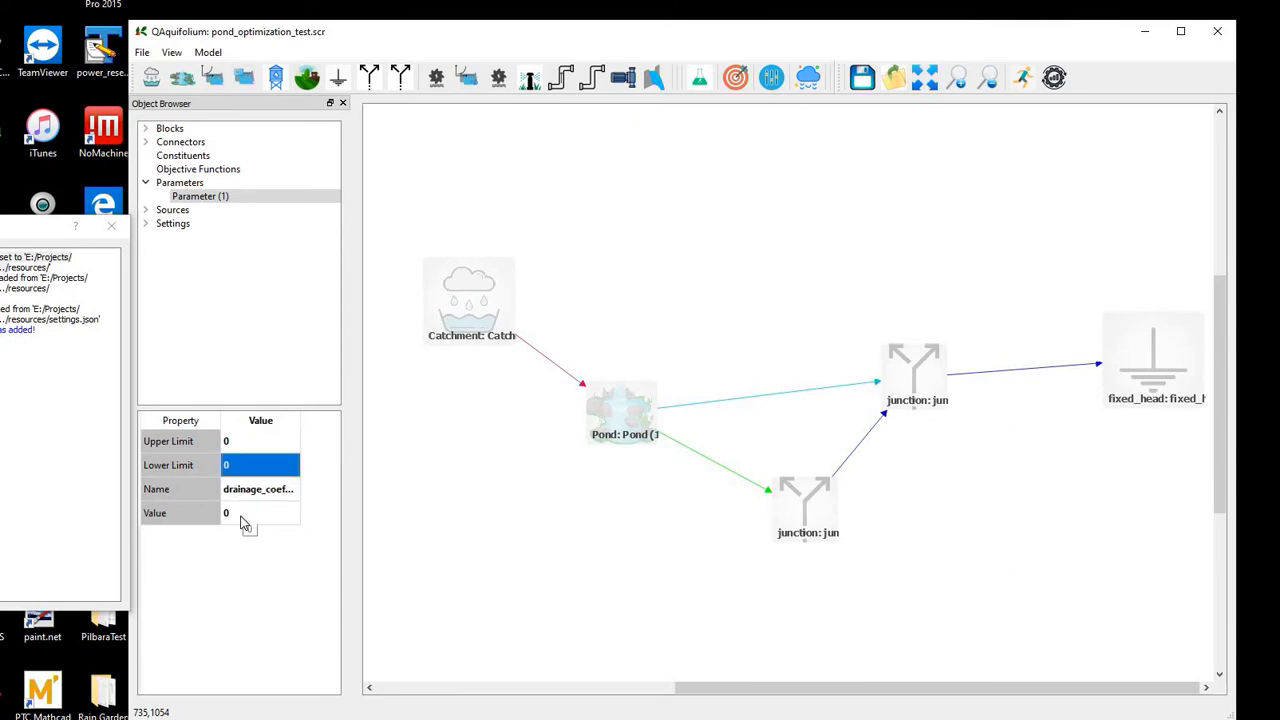
- Set the drainage coefficient parameter's value to 10 and its lower limit to 2
{"action": "left_click", "coordinate": [242, 516]}
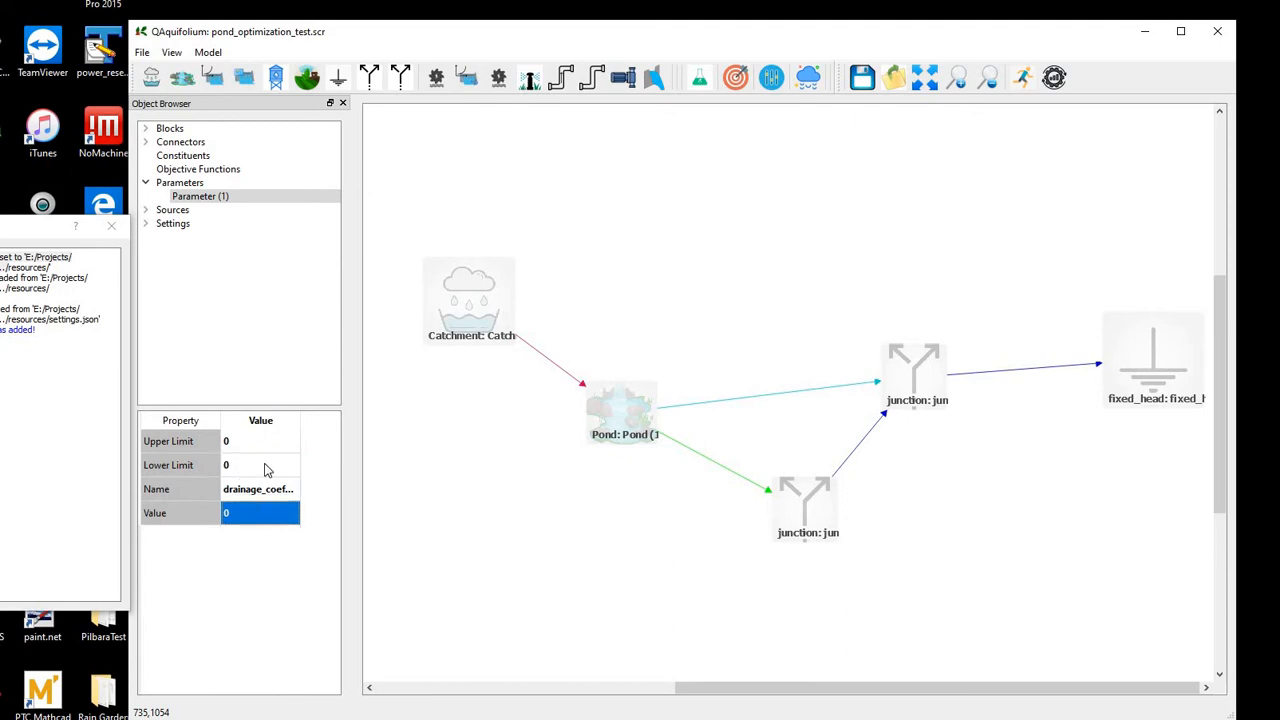
{"action": "key", "text": "F2"}
{"action": "type", "text": "10"}
{"action": "key", "text": "Return"}
{"action": "left_click", "coordinate": [244, 467]}
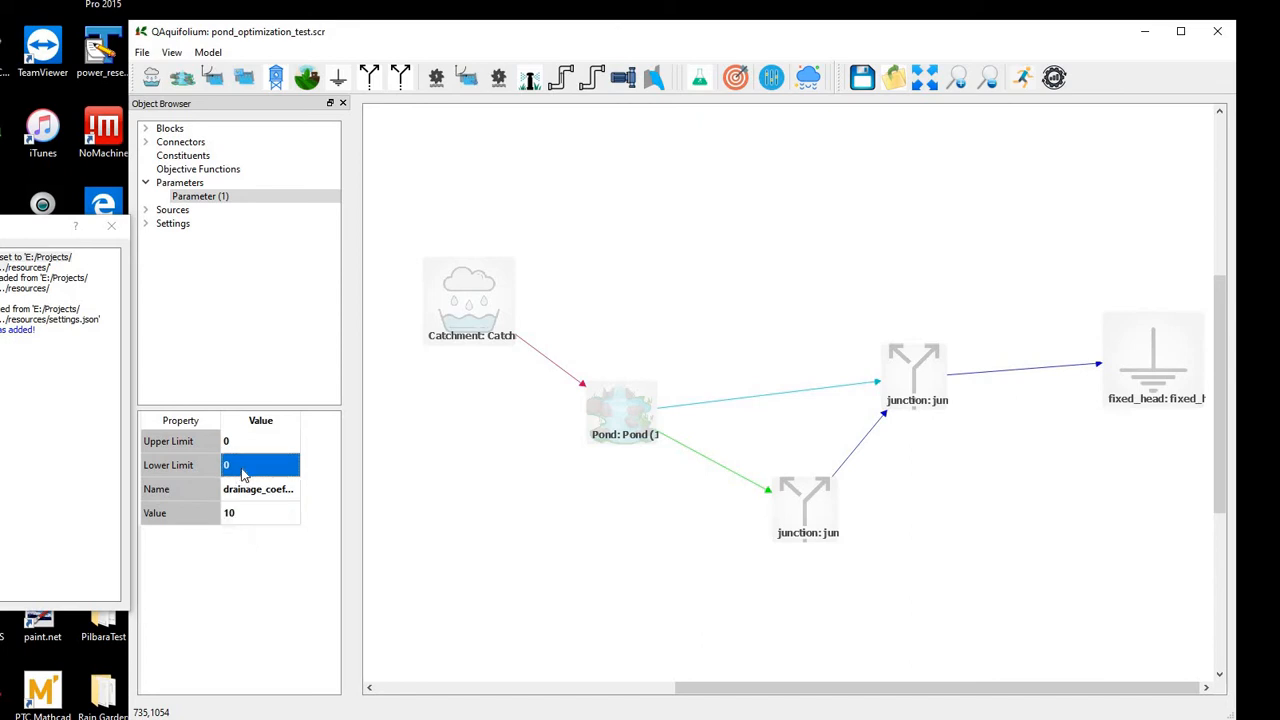
{"action": "left_click", "coordinate": [265, 462]}
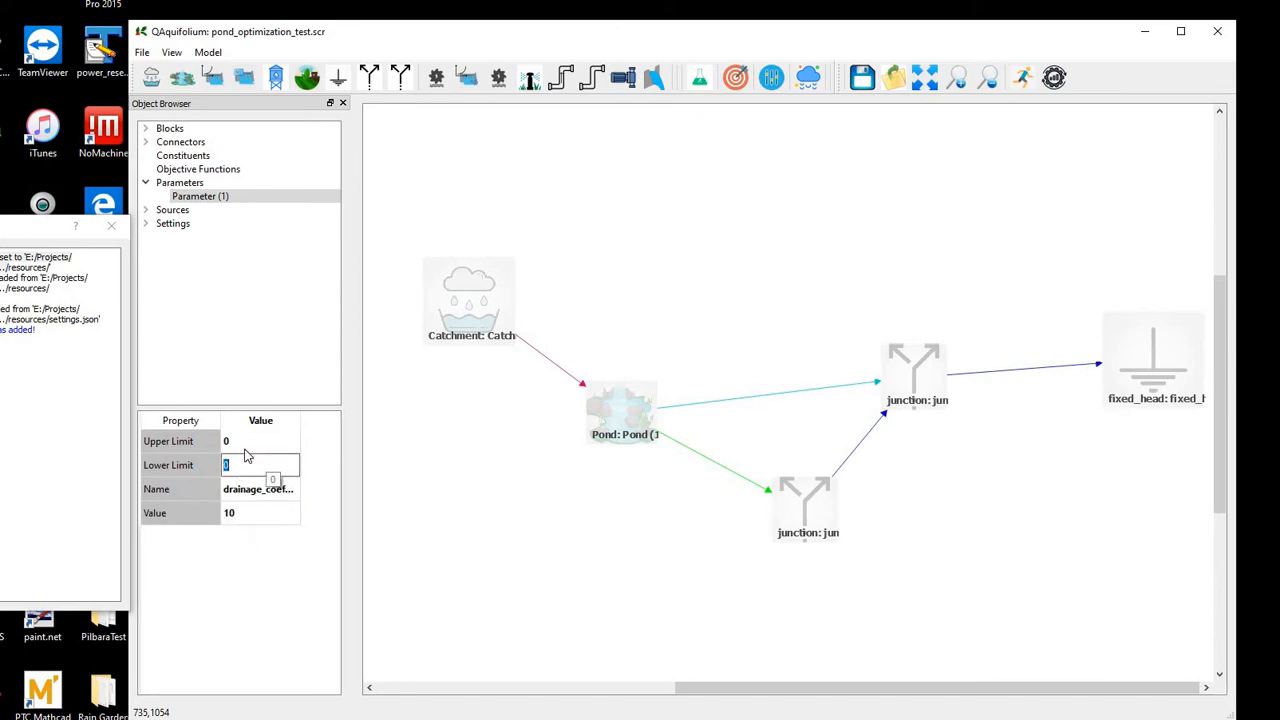
{"action": "type", "text": "2"}
- Set the drainage coefficient parameter's upper limit to 100
{"action": "left_click", "coordinate": [241, 444]}
{"action": "left_click", "coordinate": [241, 444]}
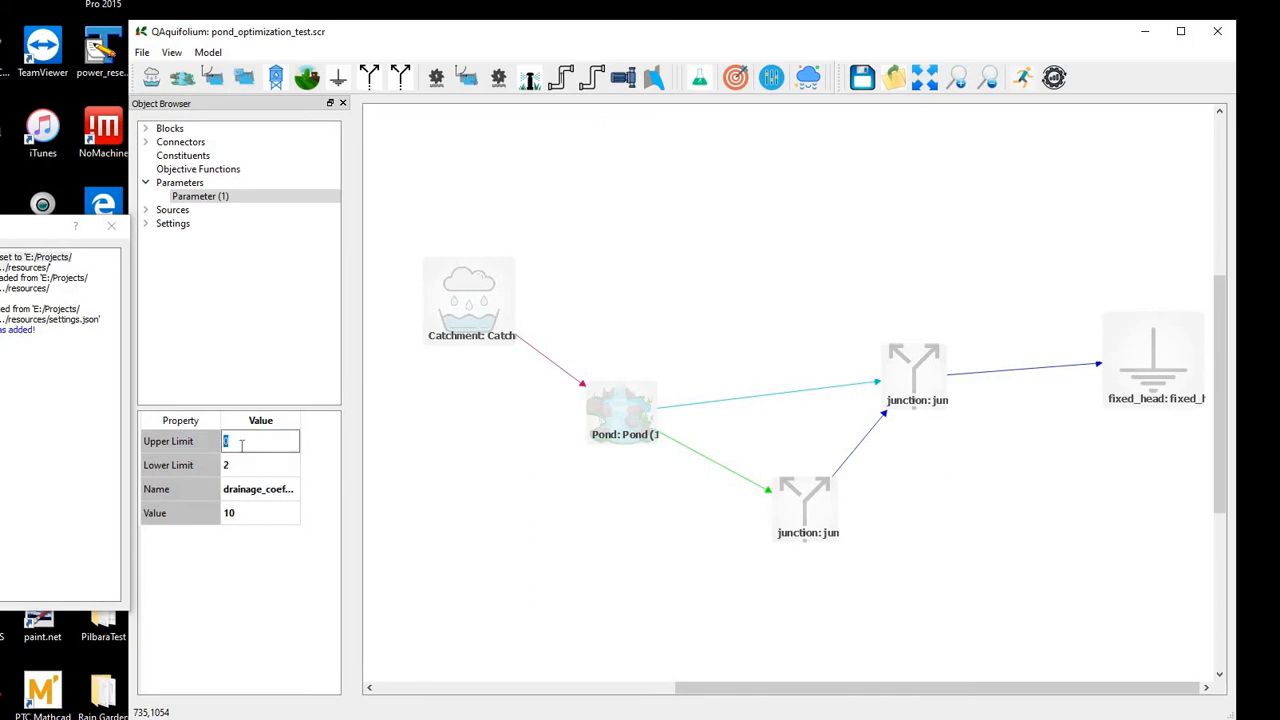
{"action": "type", "text": "70"}
{"action": "key", "text": "Return"}
{"action": "left_click", "coordinate": [241, 444]}
{"action": "type", "text": "100"}
{"action": "key", "text": "Return"}
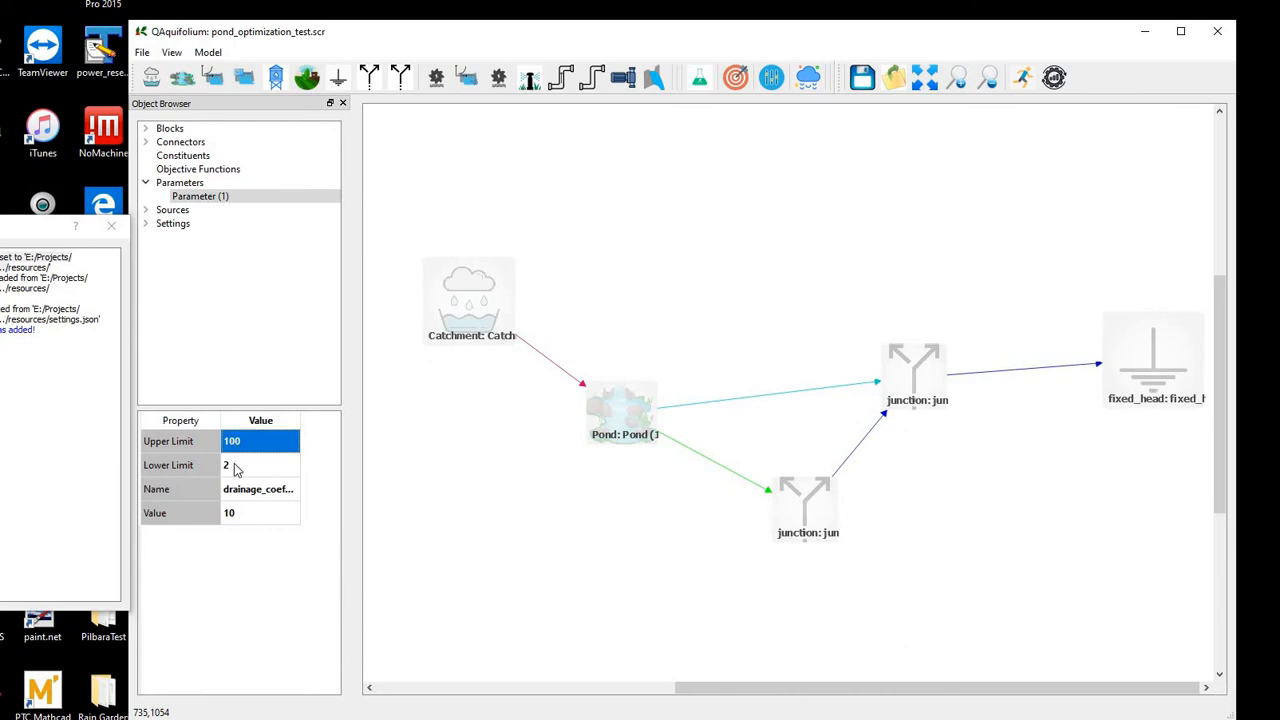
{"action": "left_click", "coordinate": [243, 468]}
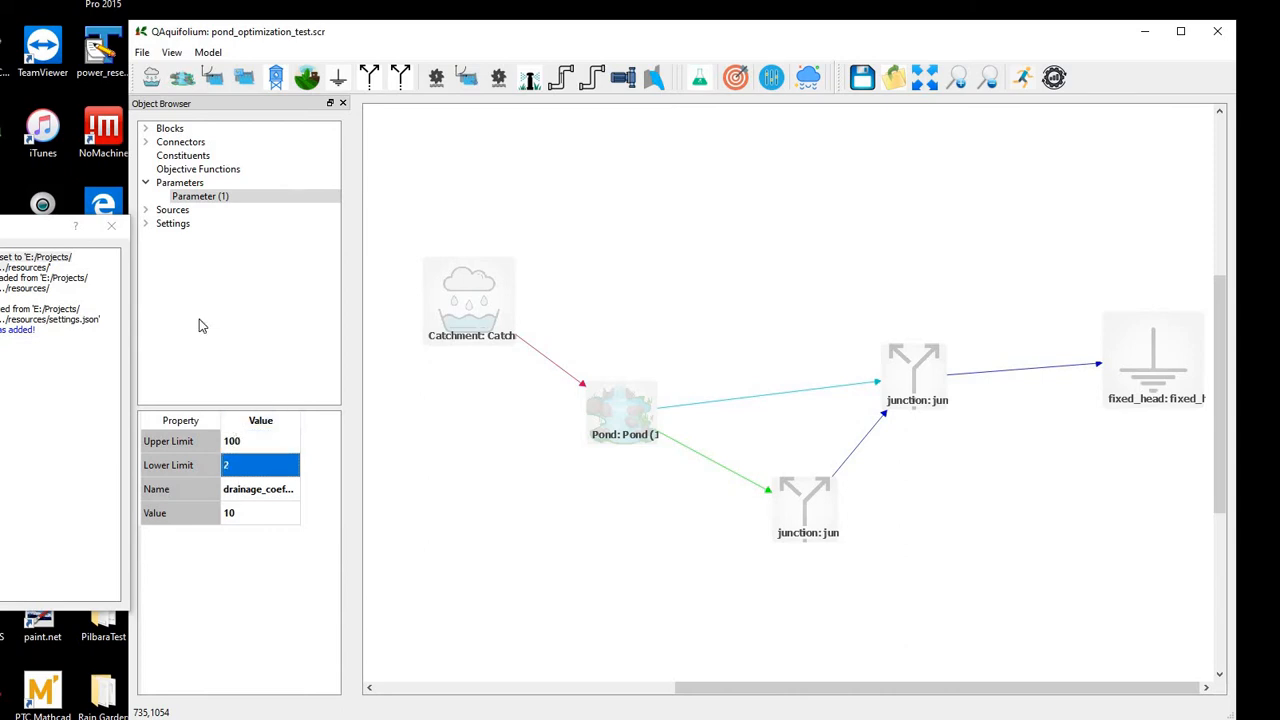
- Refresh the list of parameters by collapsing and re-expanding it, and check the properties of drainage_coefficient
{"action": "left_click", "coordinate": [195, 186]}
{"action": "left_click", "coordinate": [146, 185]}
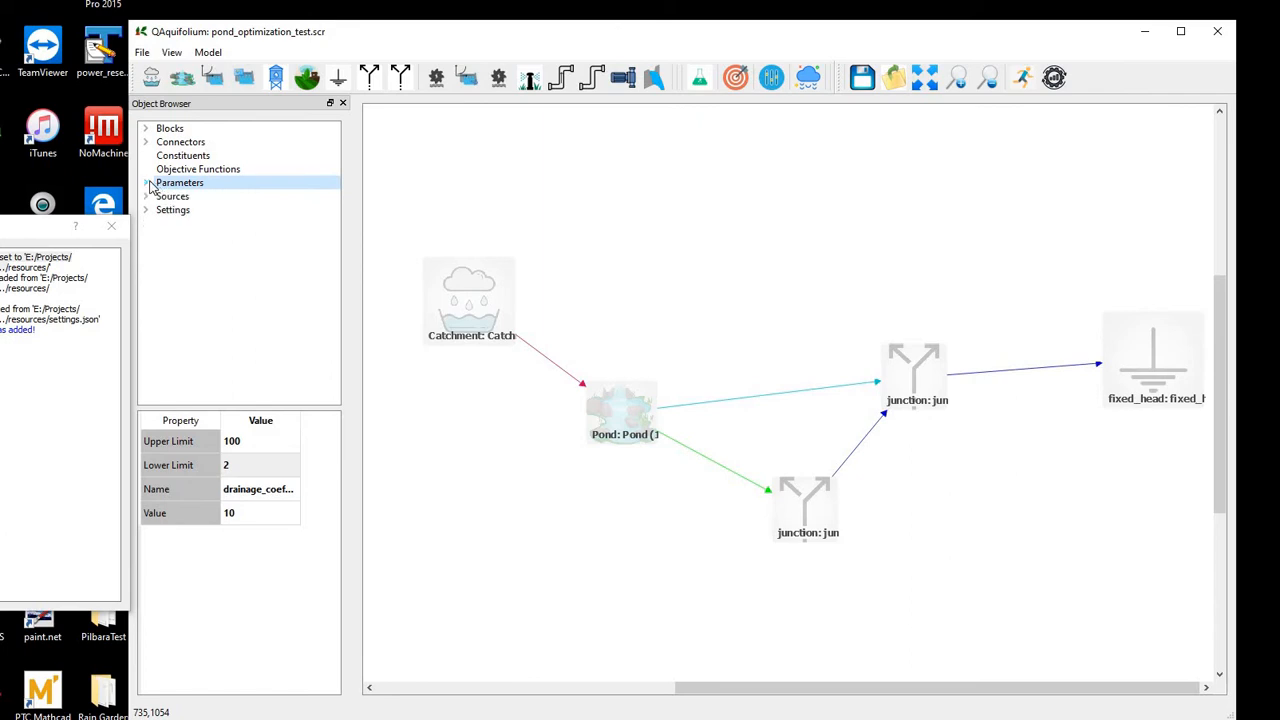
{"action": "left_click", "coordinate": [146, 185]}
{"action": "left_click", "coordinate": [197, 199]}
{"action": "left_click", "coordinate": [146, 183]}
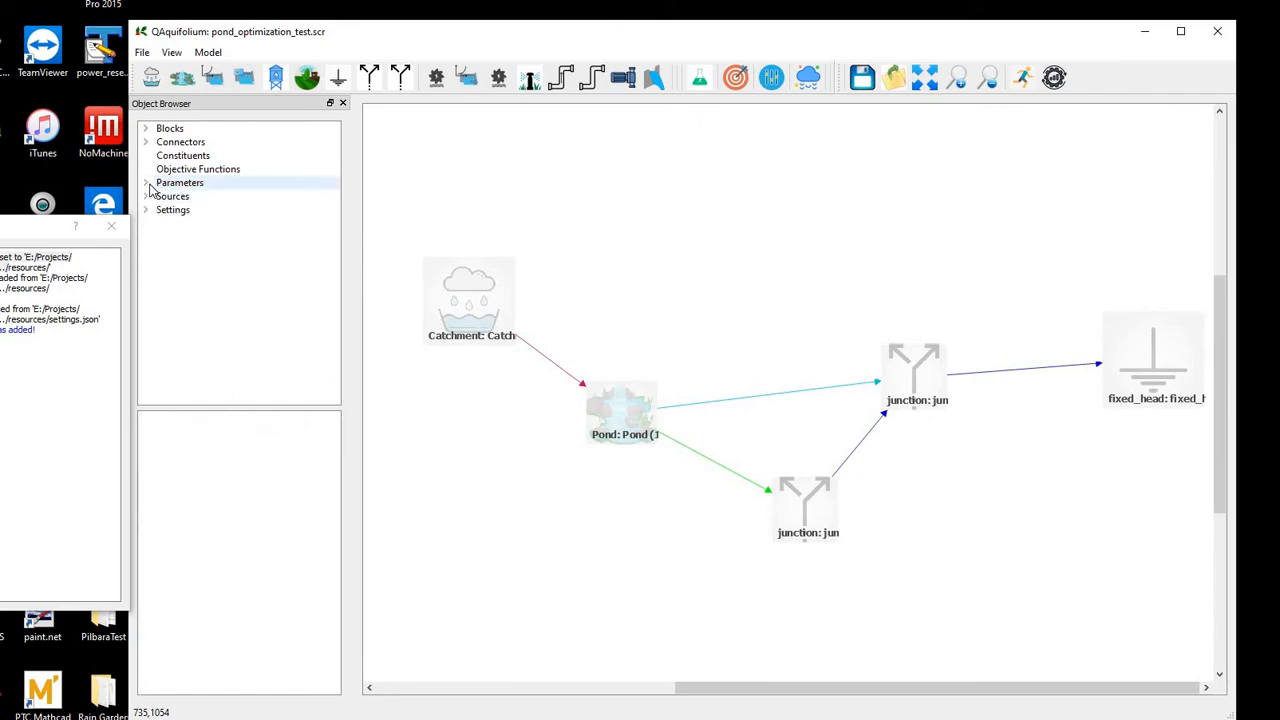
{"action": "left_click", "coordinate": [146, 183]}
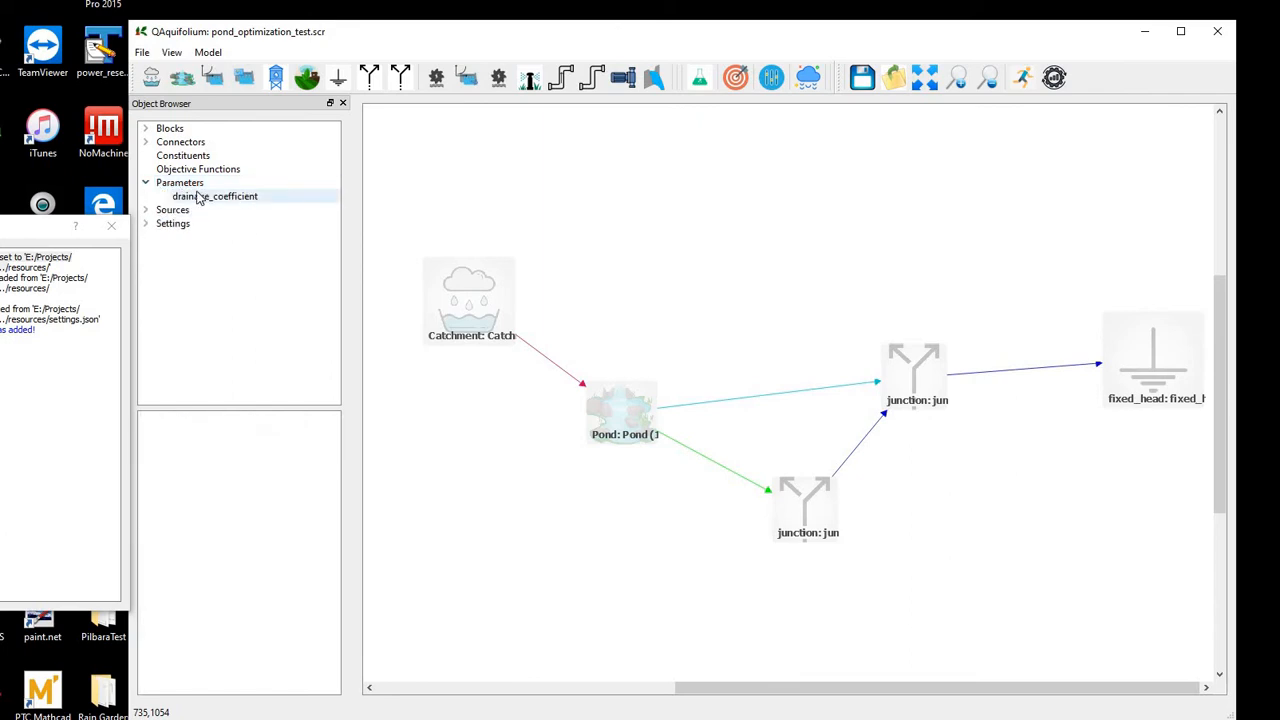
{"action": "left_click", "coordinate": [200, 197]}
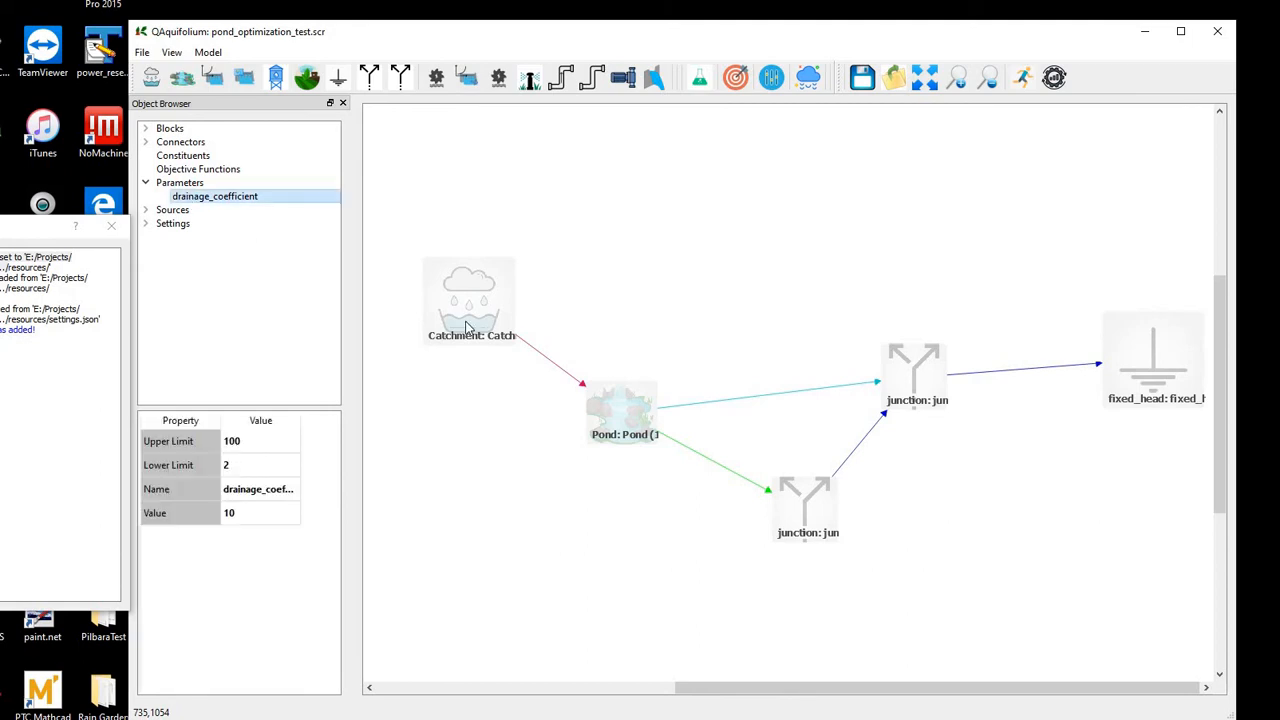
- Assign the drainage_coefficient parameter to the coefficient alpha of the connector from the pond to the lower junction
{"action": "left_click", "coordinate": [697, 457]}
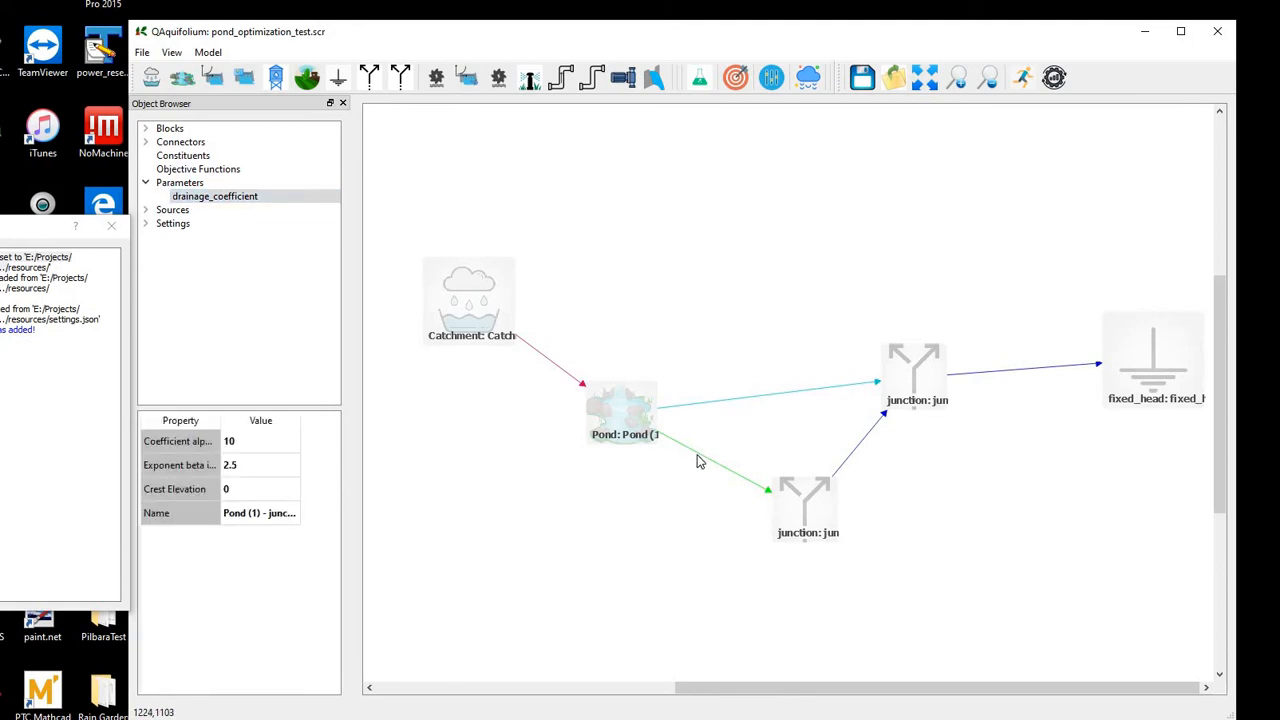
{"action": "right_click", "coordinate": [180, 448]}
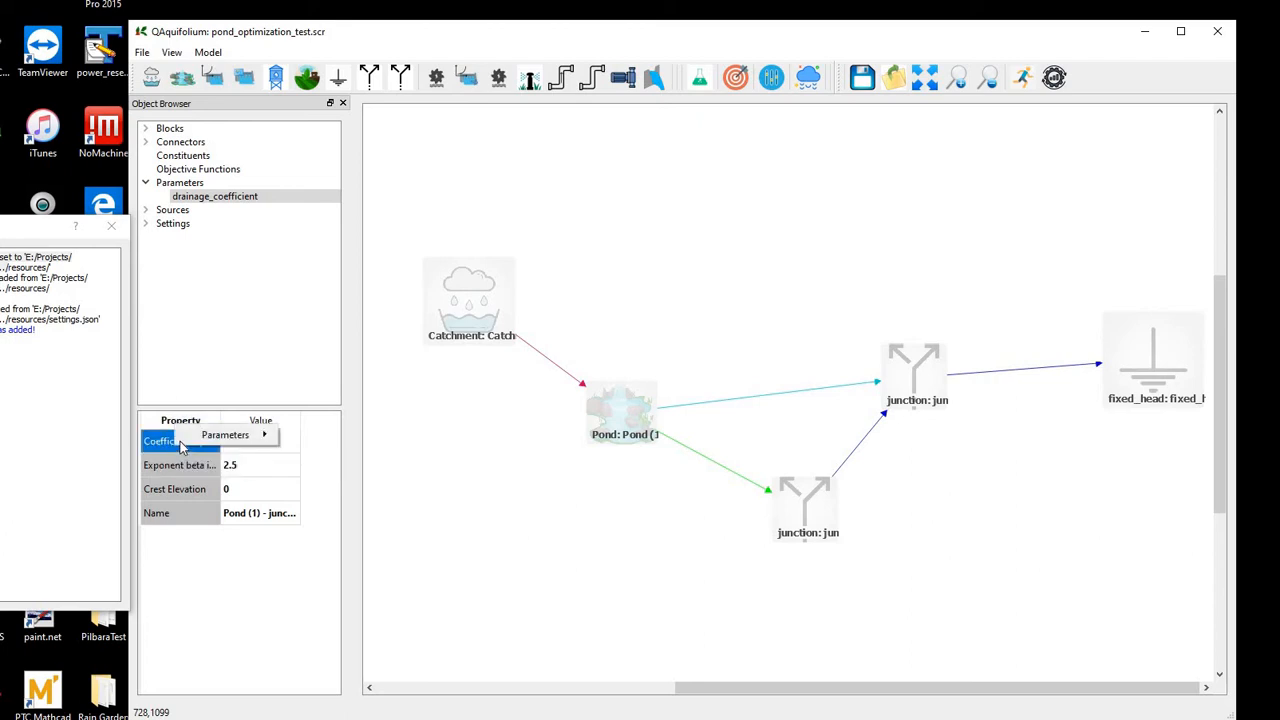
{"action": "mouse_move", "coordinate": [205, 440]}
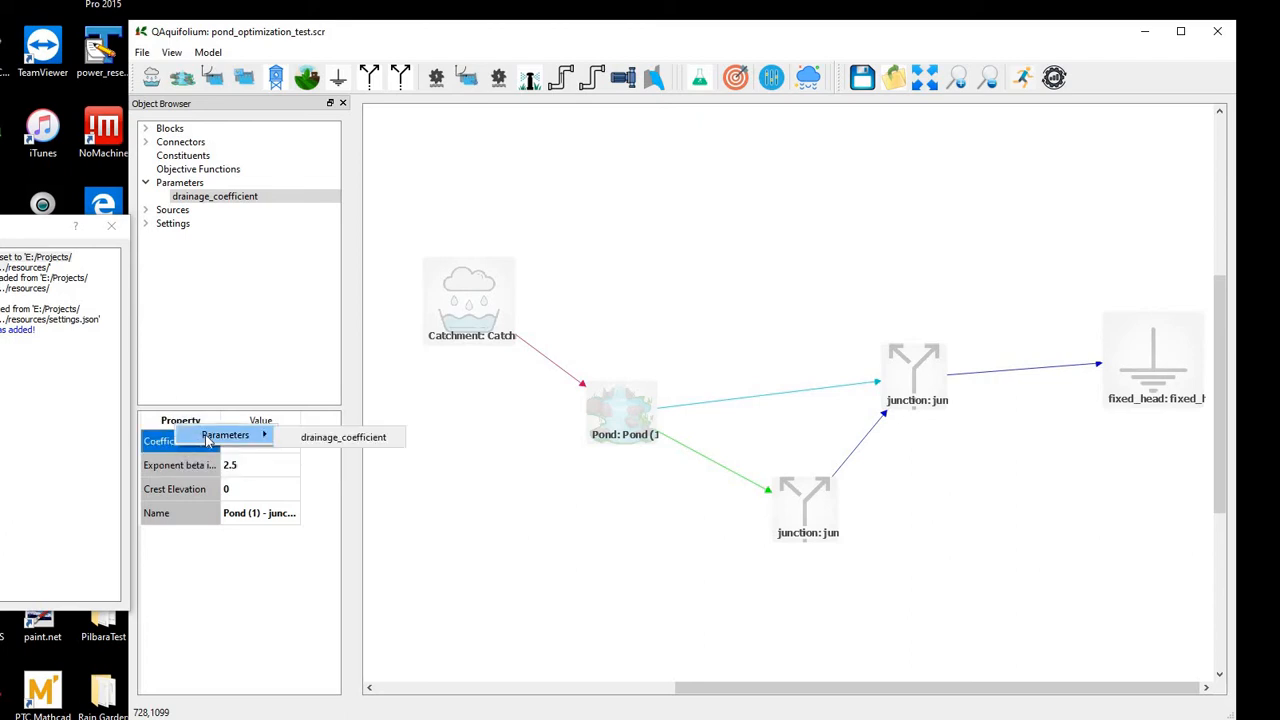
{"action": "left_click", "coordinate": [312, 442]}
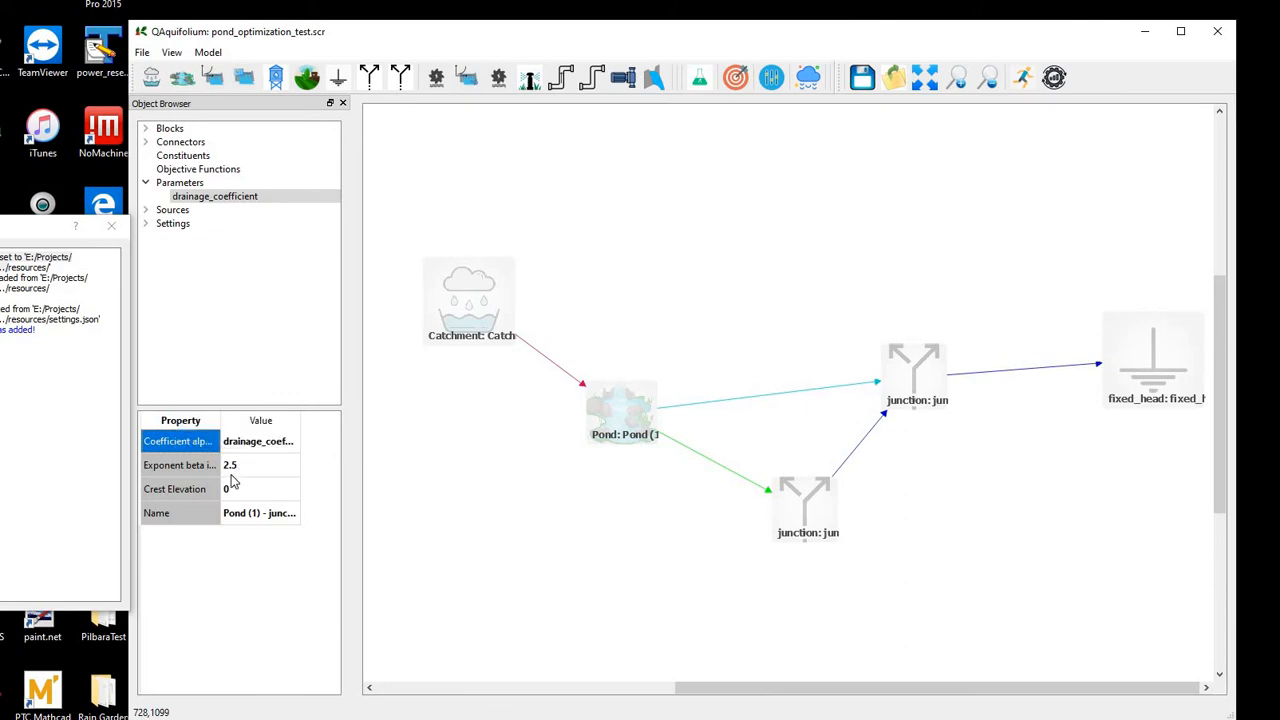
{"action": "left_click", "coordinate": [259, 466]}
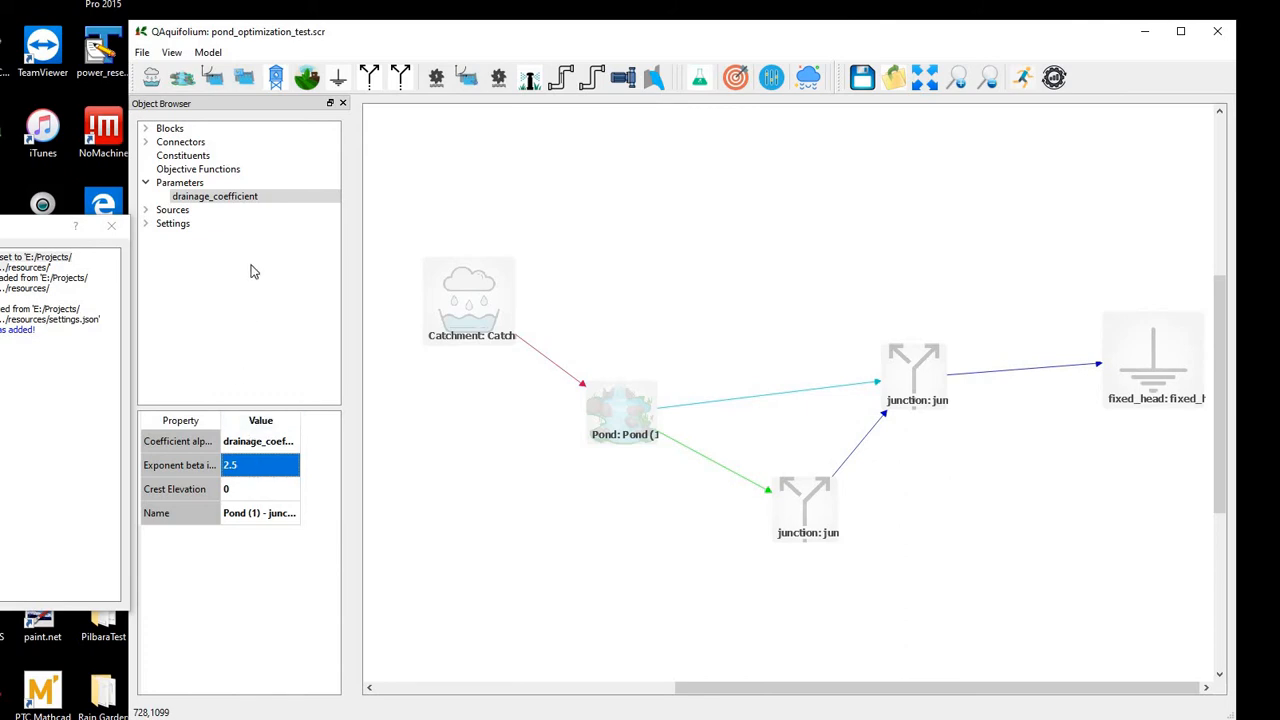
- Add a new objective function to the model and open its properties
{"action": "left_click", "coordinate": [184, 174]}
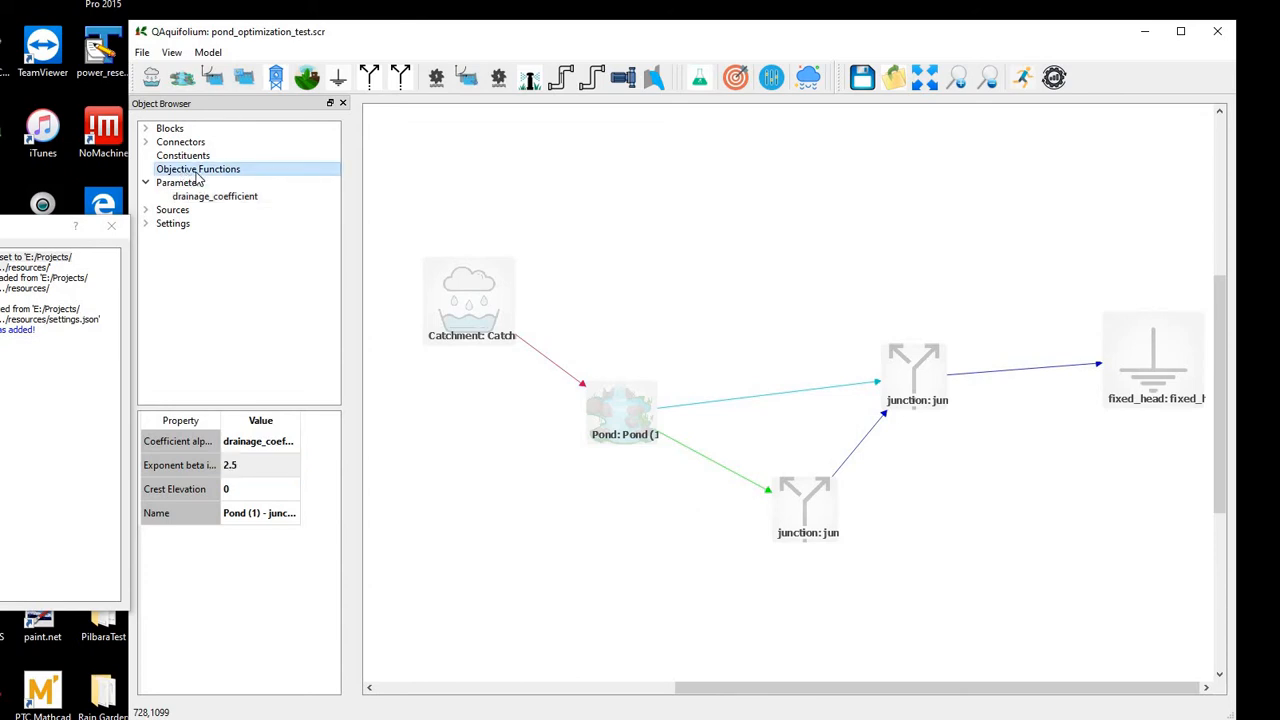
{"action": "left_click", "coordinate": [738, 83]}
{"action": "double_click", "coordinate": [194, 172]}
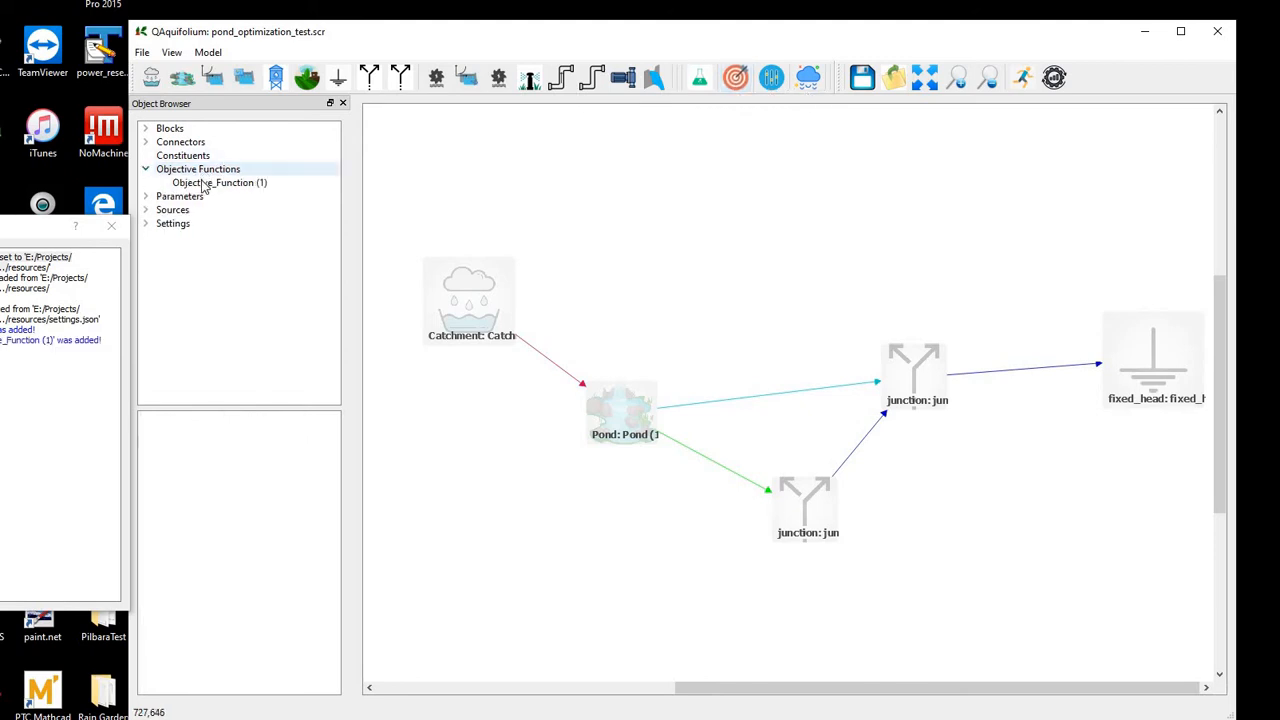
{"action": "left_click", "coordinate": [205, 184]}
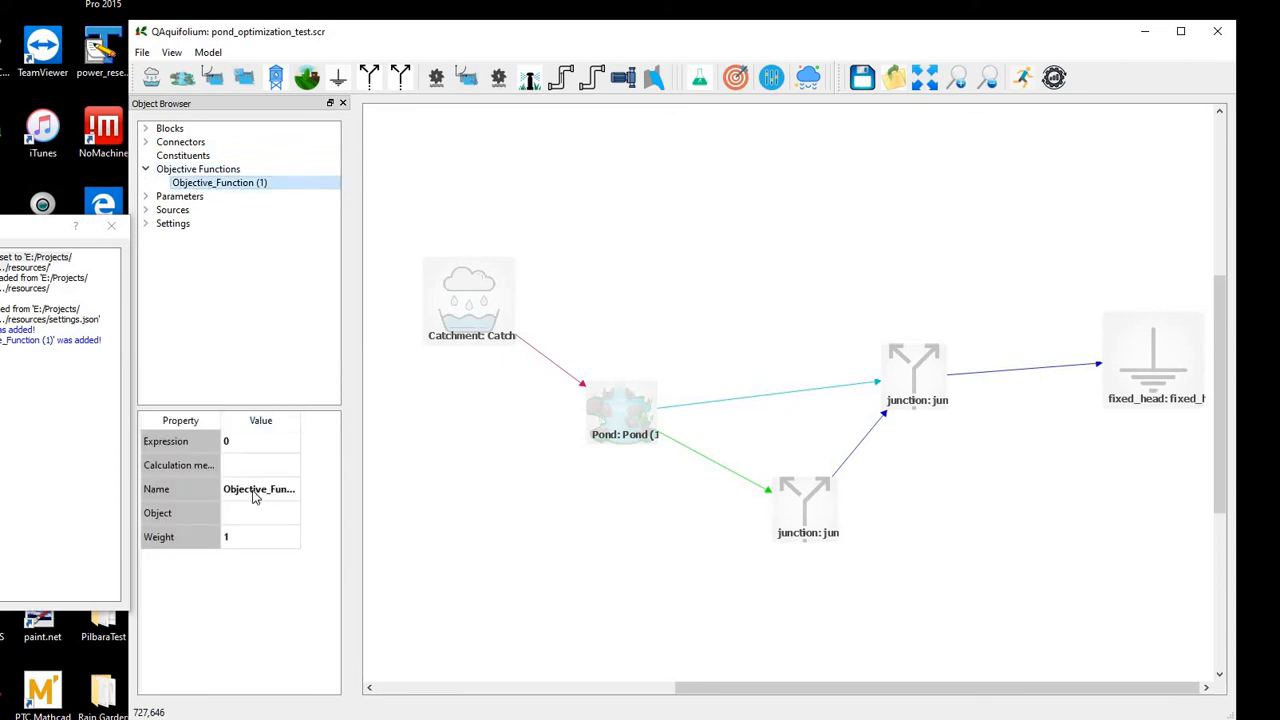
- Rename the new objective function to Flow
{"action": "double_click", "coordinate": [255, 492]}
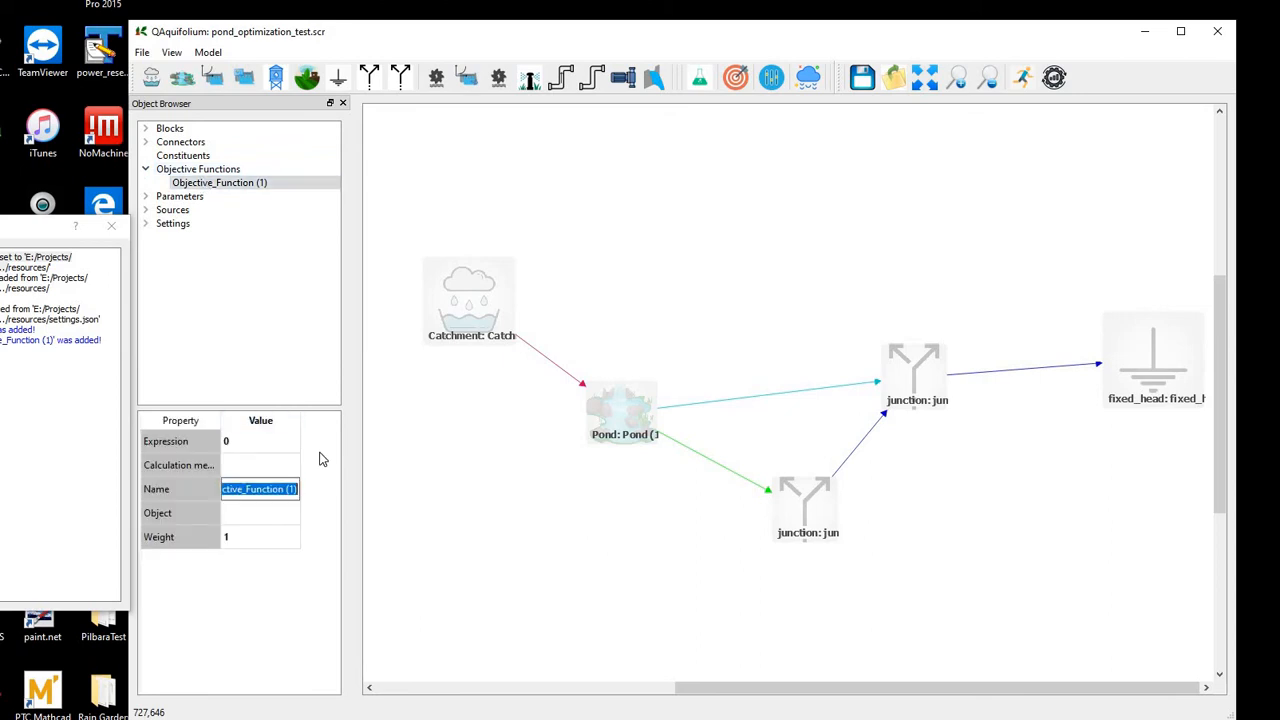
{"action": "type", "text": "Flow"}
{"action": "key", "text": "Return"}
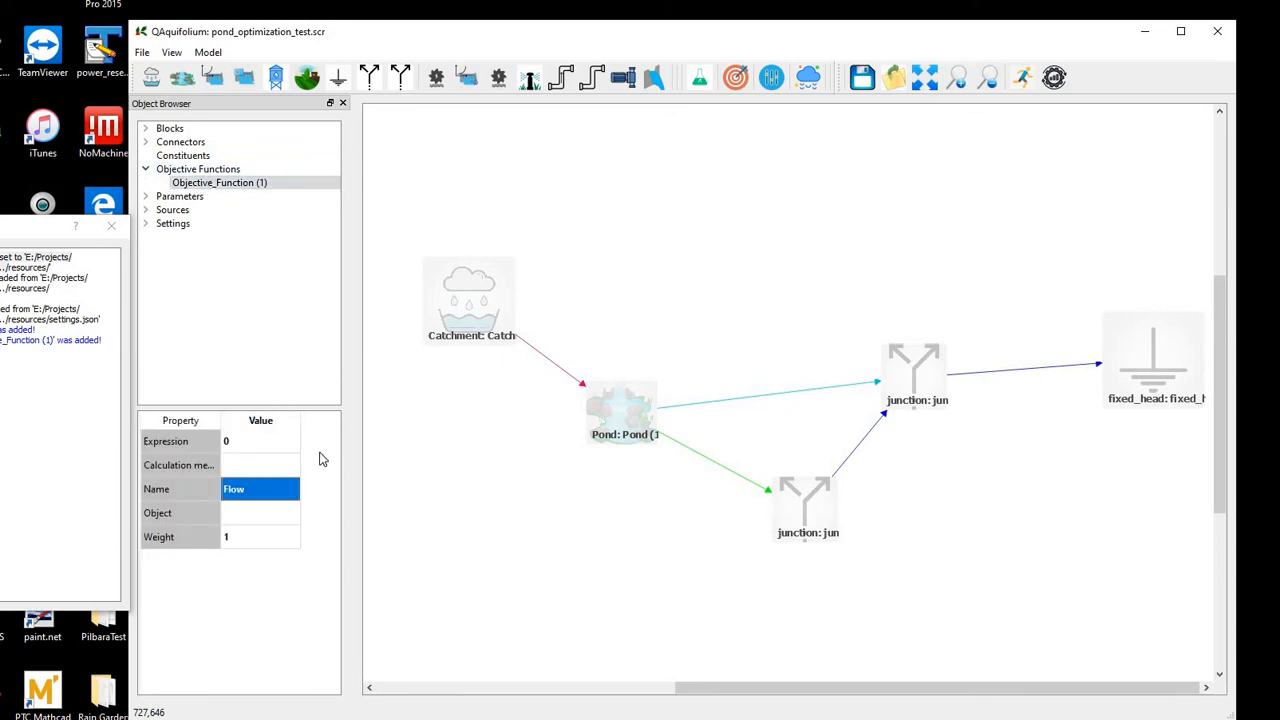
- Widen the property values and check the name of the pipe connecting the upper junction to the fixed head
{"action": "left_click", "coordinate": [251, 519]}
{"action": "left_click_drag", "start_coordinate": [345, 409], "coordinate": [399, 410]}
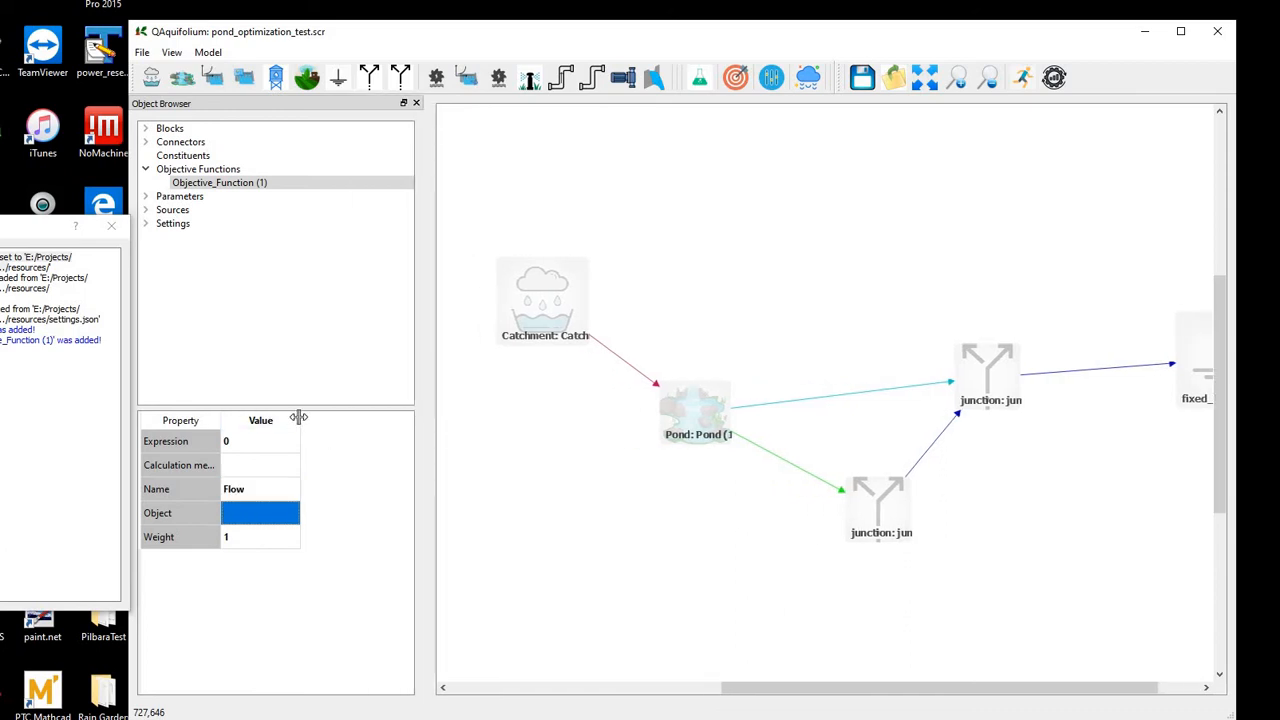
{"action": "left_click_drag", "start_coordinate": [298, 417], "coordinate": [391, 423]}
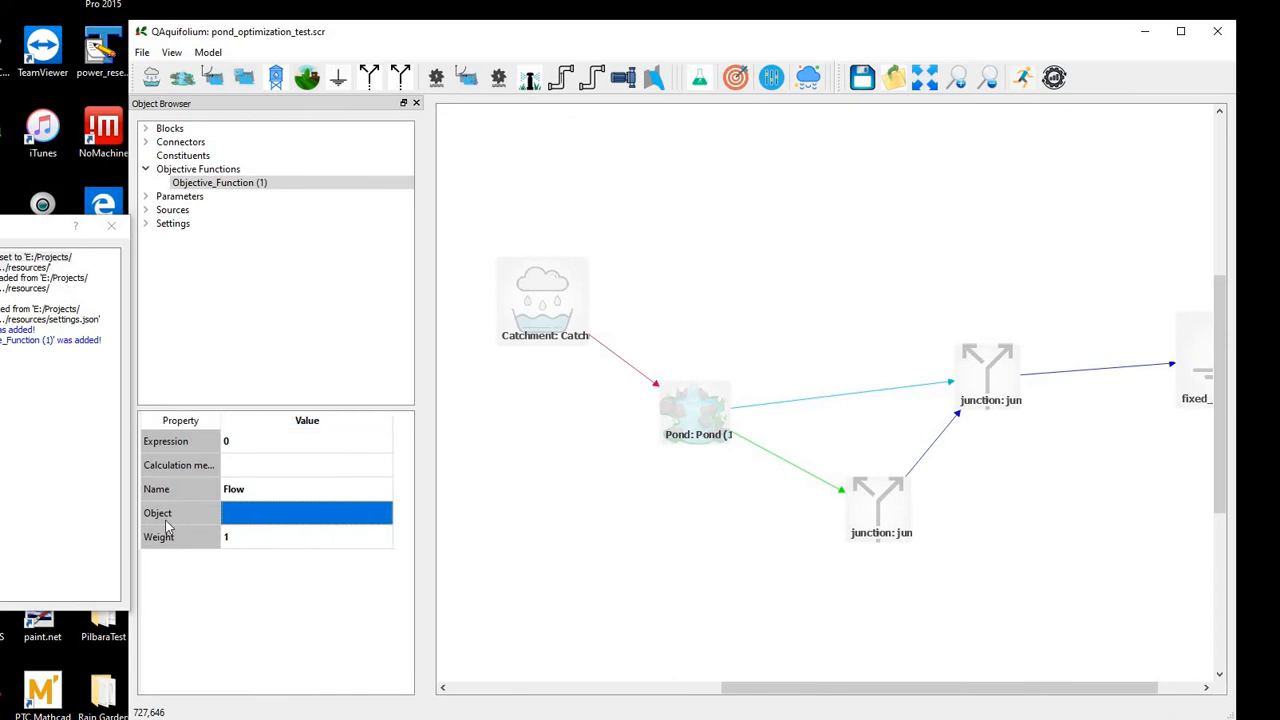
{"action": "double_click", "coordinate": [280, 515]}
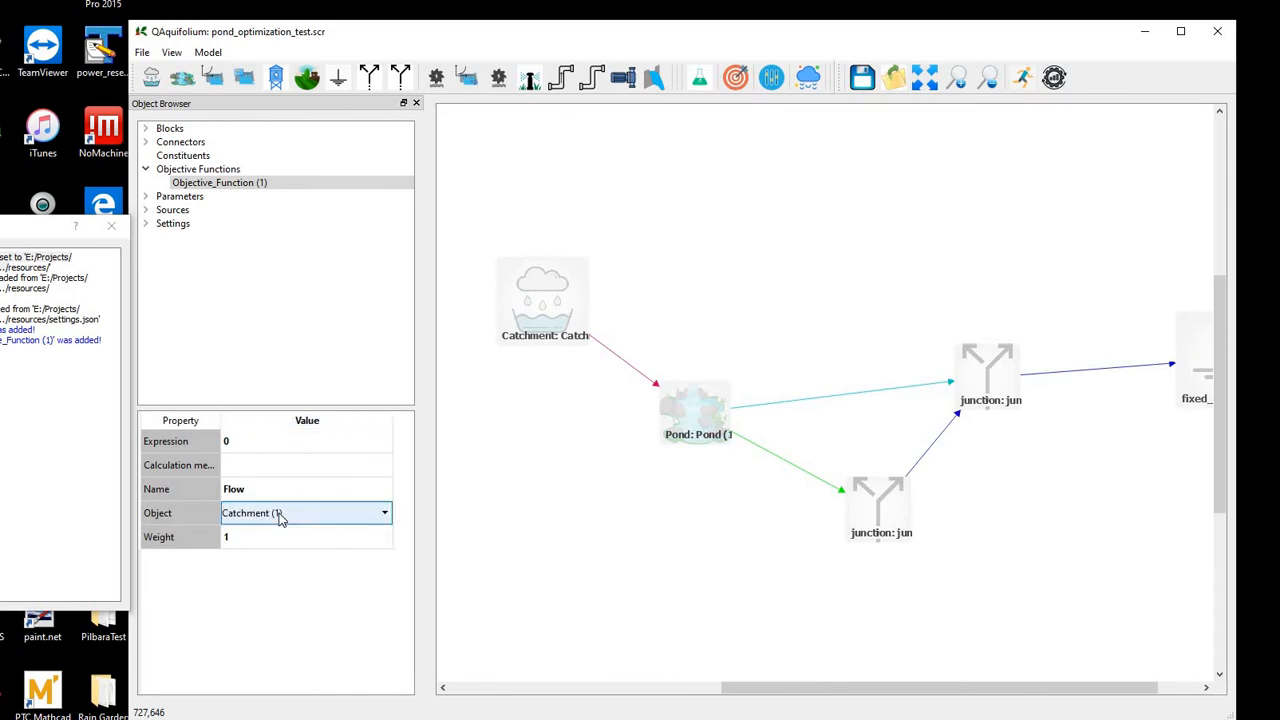
{"action": "left_click", "coordinate": [280, 514]}
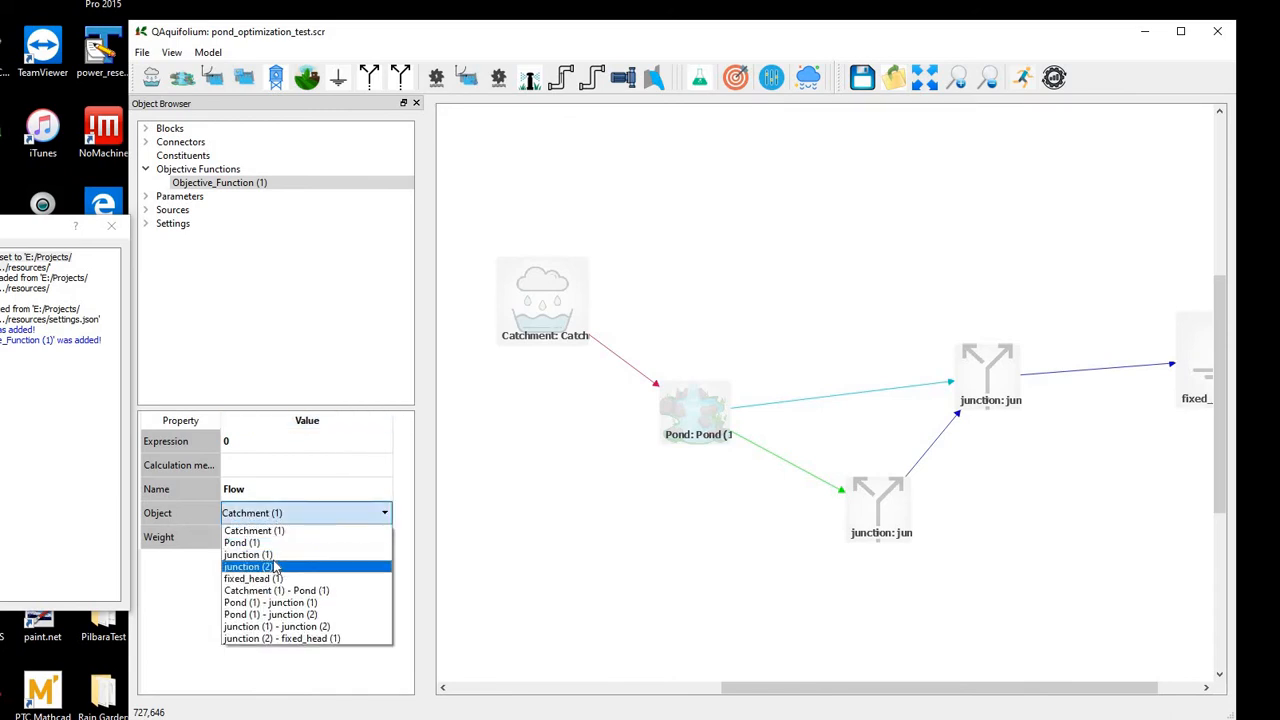
{"action": "left_click", "coordinate": [1046, 379]}
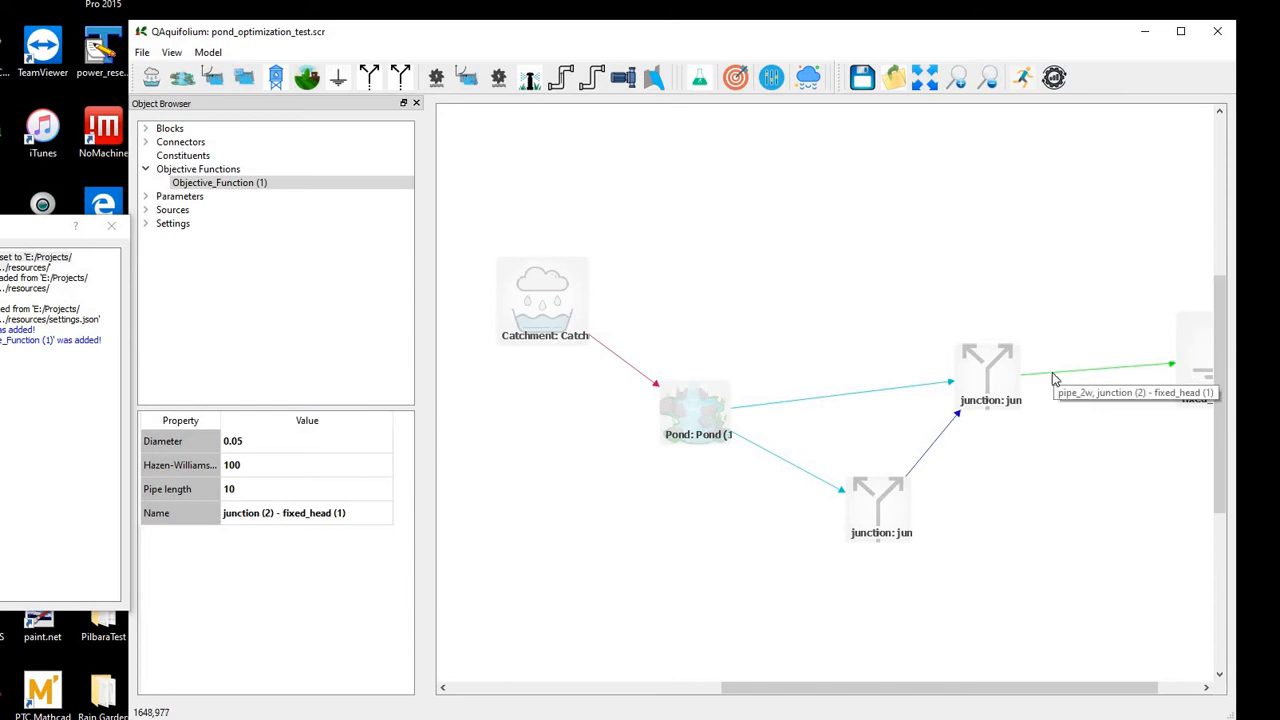
{"action": "double_click", "coordinate": [290, 518]}
{"action": "key", "text": "End"}
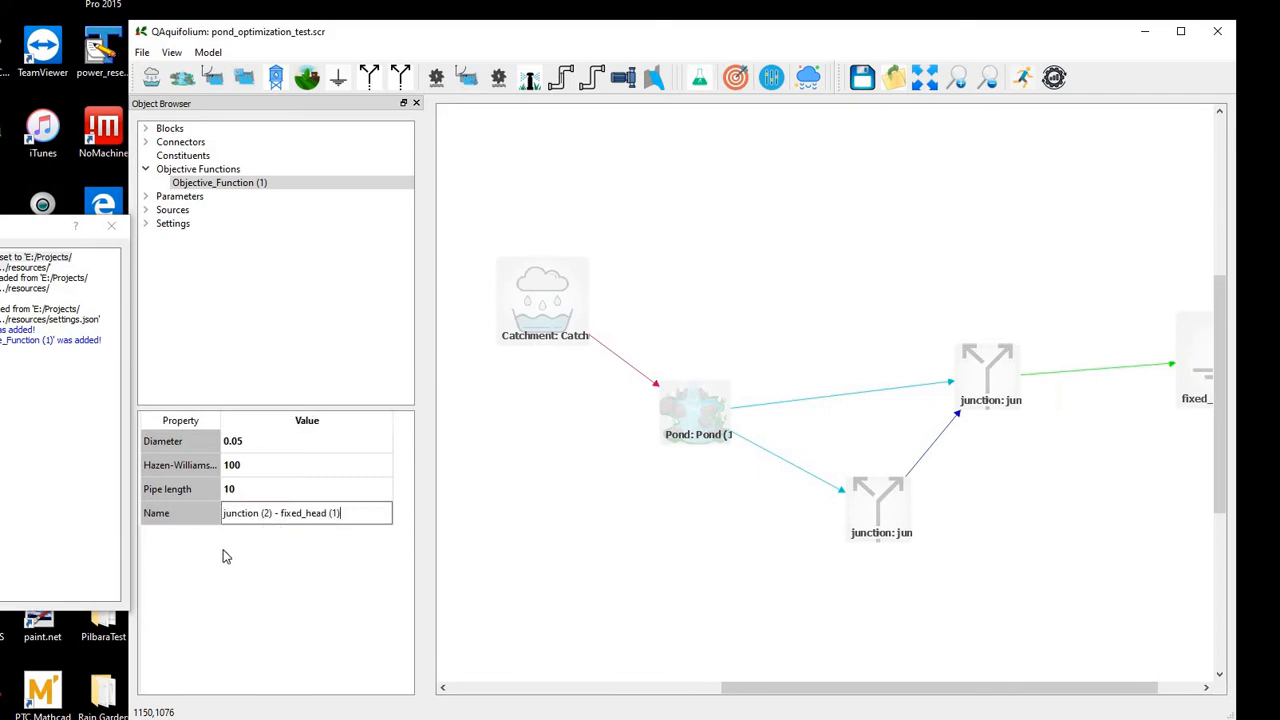
{"action": "key", "text": "Return"}
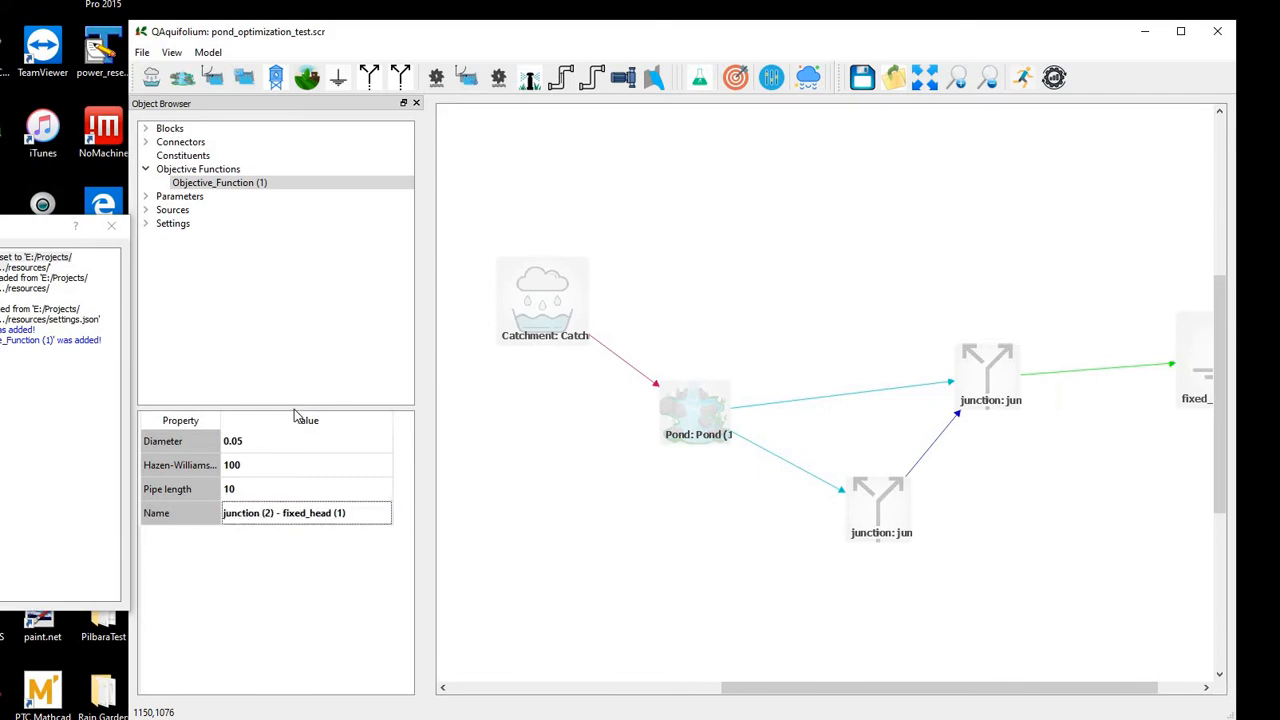
- Reload the list of objective functions and set Flow's object to junction (2) - fixed_head (1)
{"action": "double_click", "coordinate": [190, 172]}
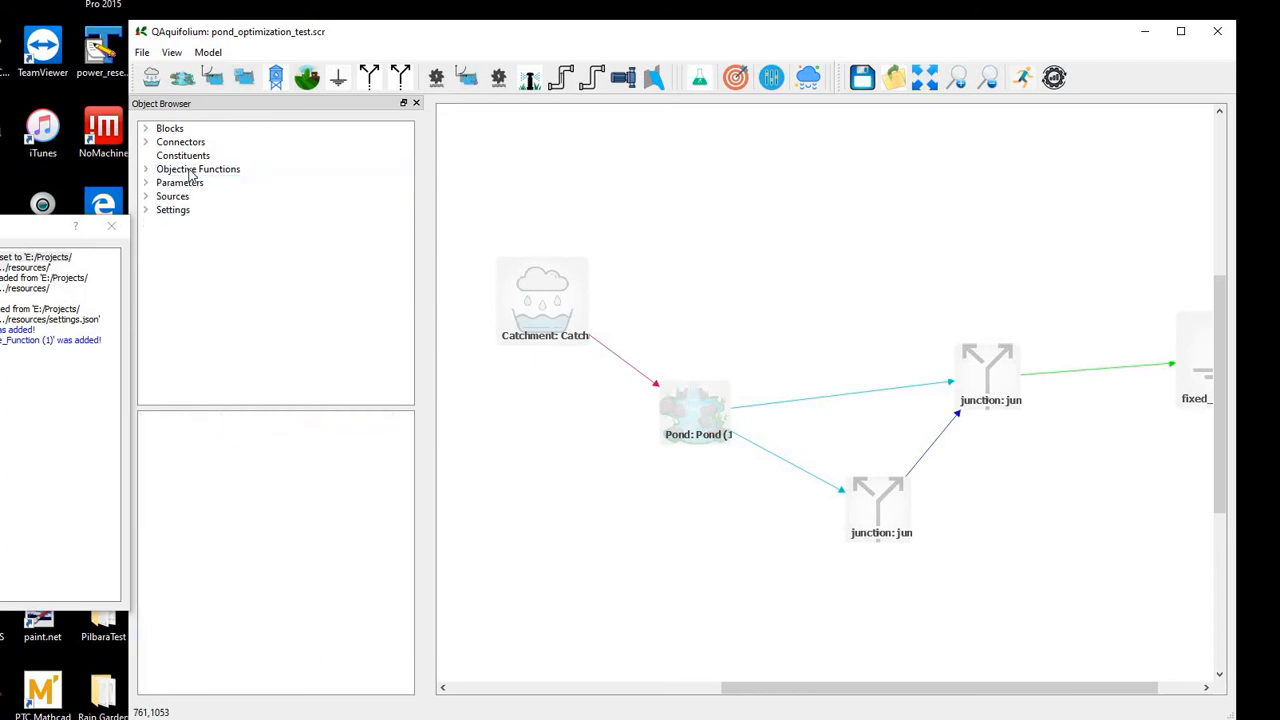
{"action": "double_click", "coordinate": [190, 172]}
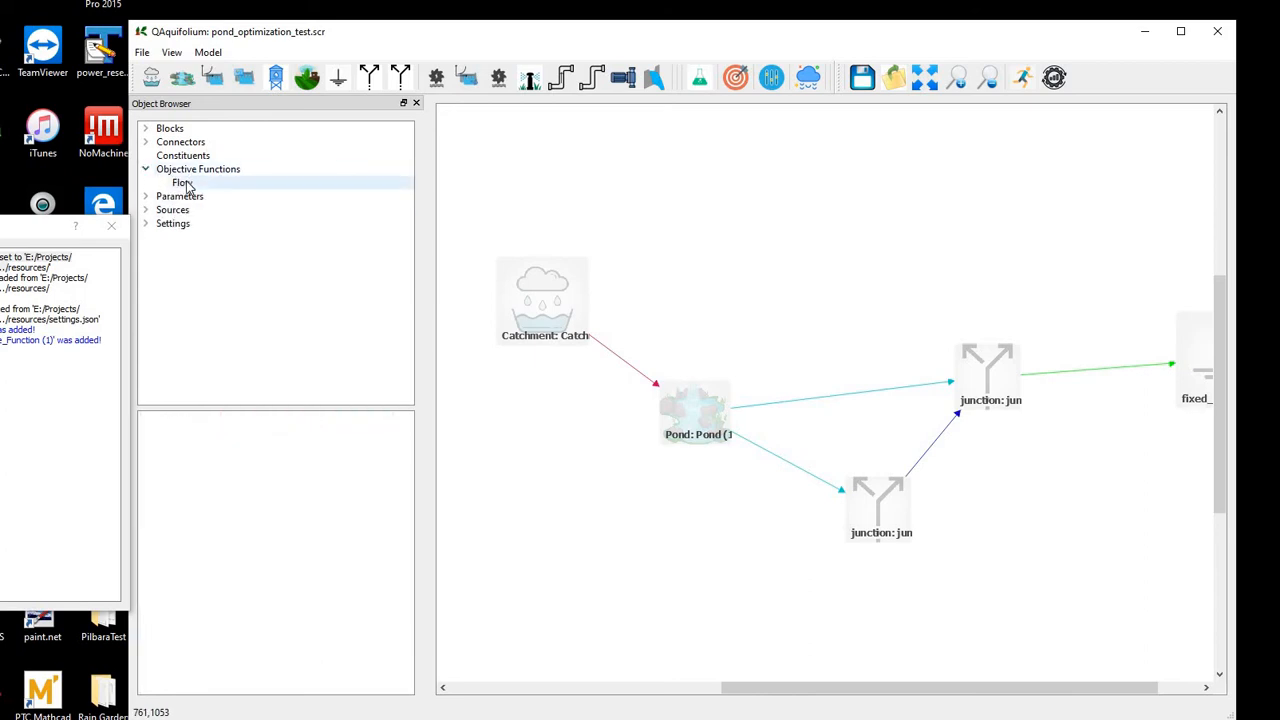
{"action": "left_click", "coordinate": [184, 184]}
{"action": "left_click", "coordinate": [251, 514]}
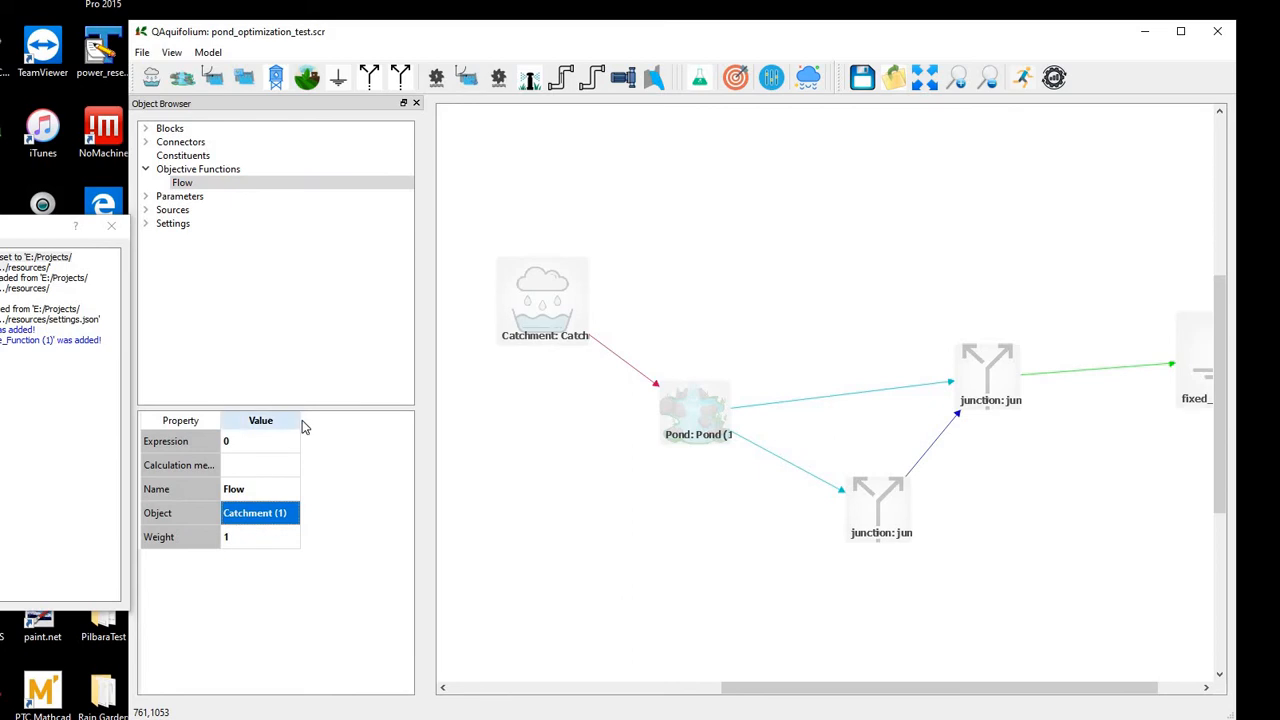
{"action": "left_click_drag", "start_coordinate": [301, 420], "coordinate": [386, 420]}
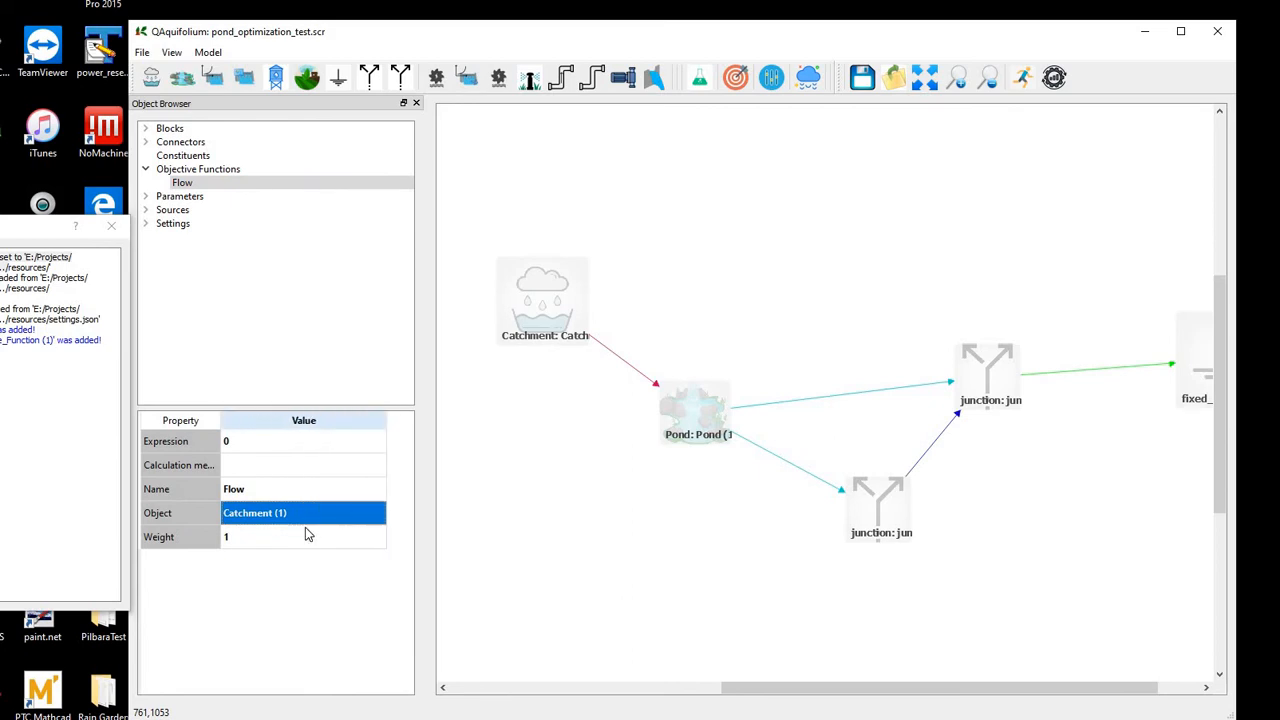
{"action": "left_click", "coordinate": [306, 515]}
{"action": "left_click", "coordinate": [306, 514]}
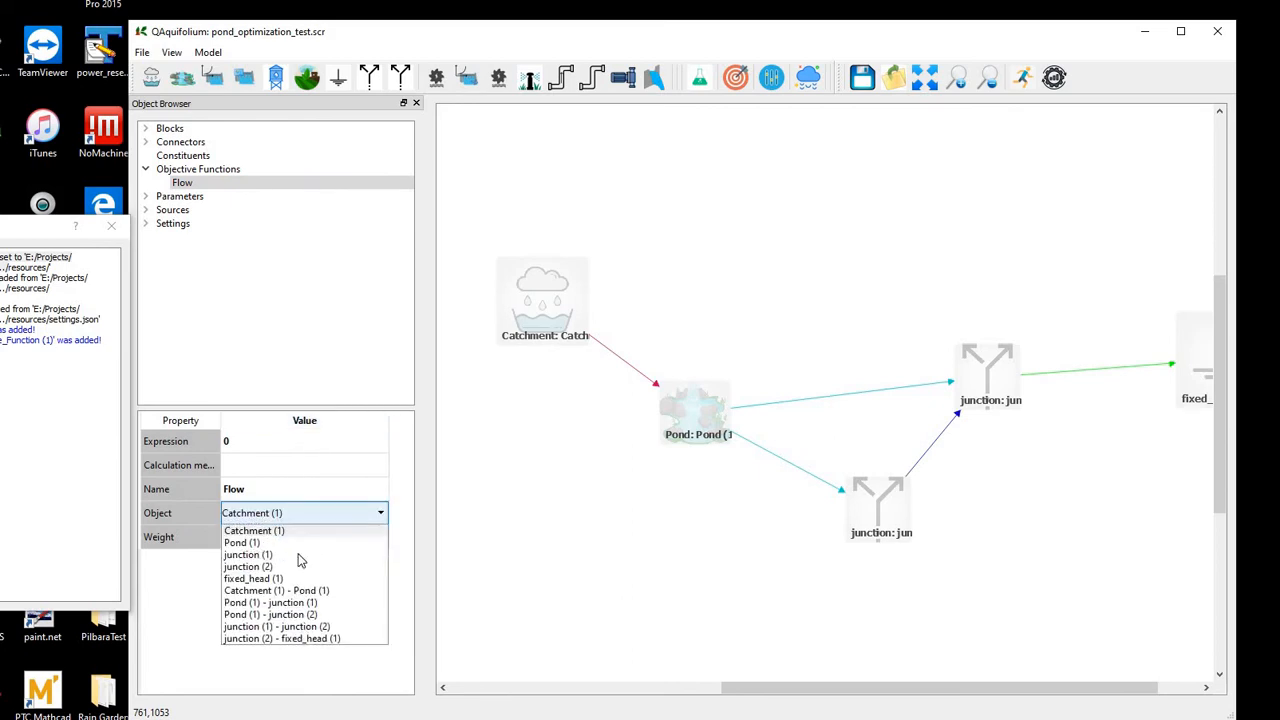
{"action": "left_click", "coordinate": [255, 638]}
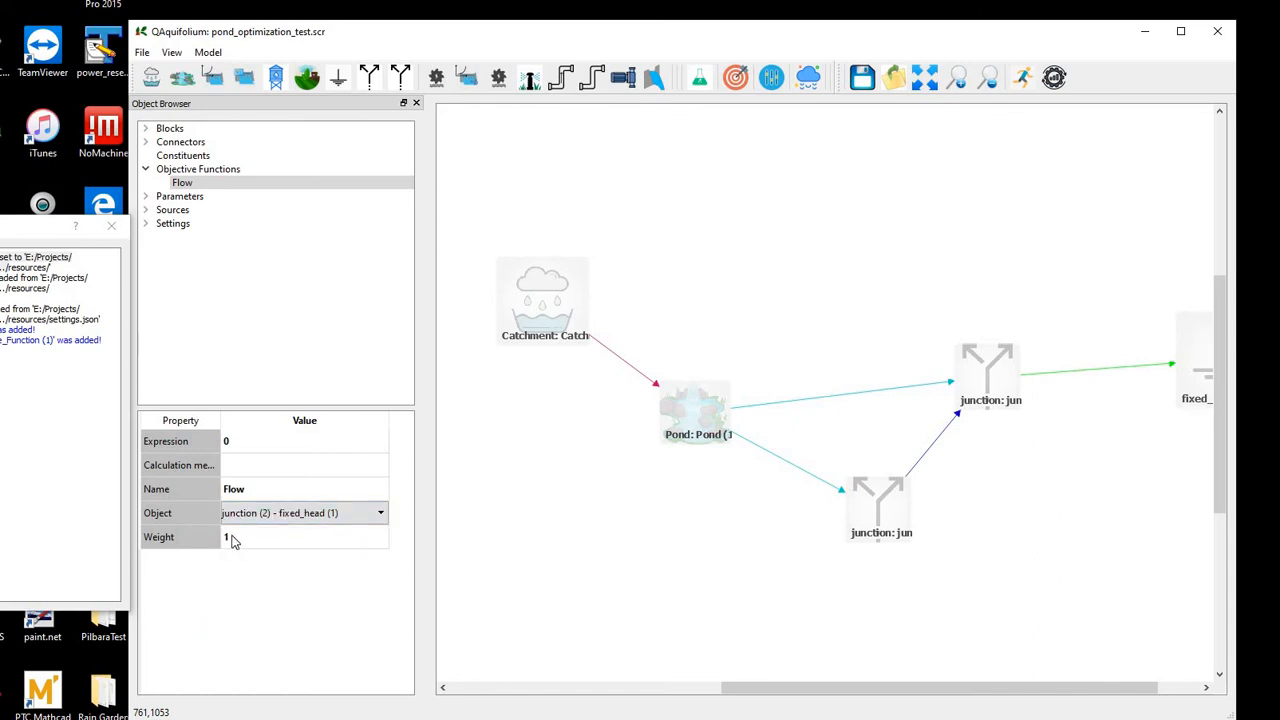
- Set the expression of the Flow objective function to flow
{"action": "left_click", "coordinate": [240, 463]}
{"action": "left_click", "coordinate": [243, 443]}
{"action": "left_click", "coordinate": [243, 443]}
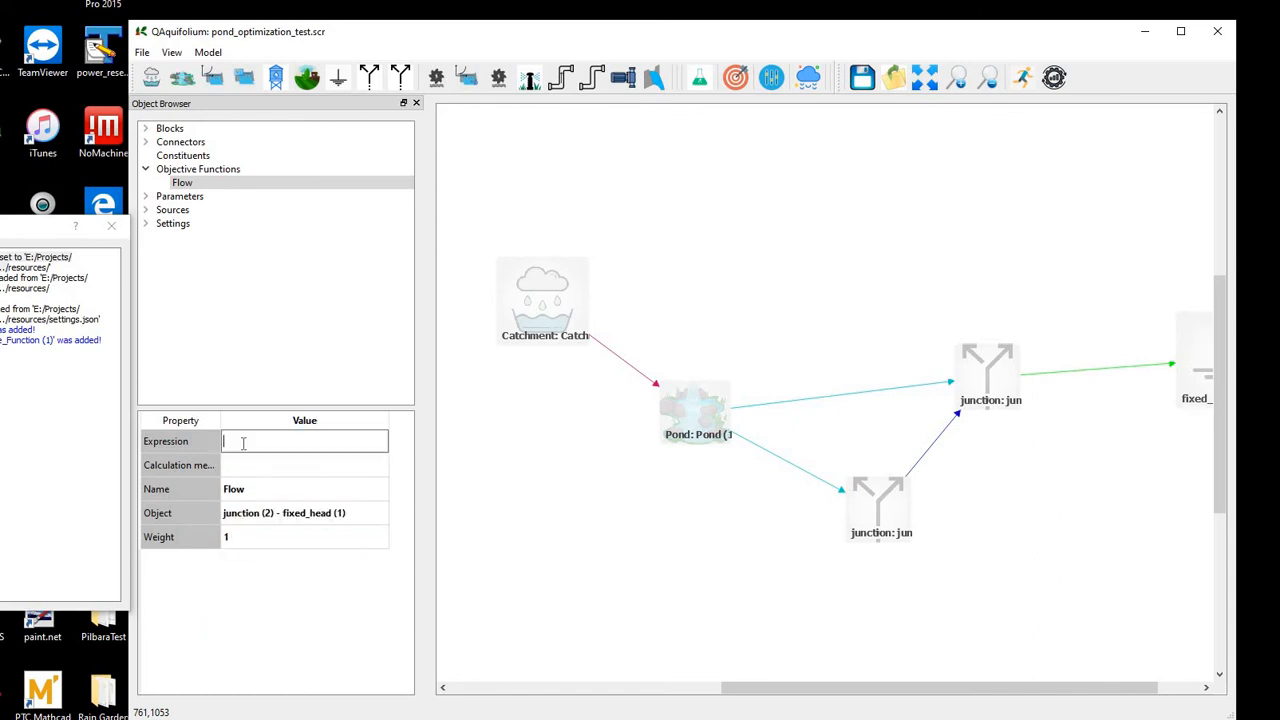
{"action": "type", "text": "flow"}
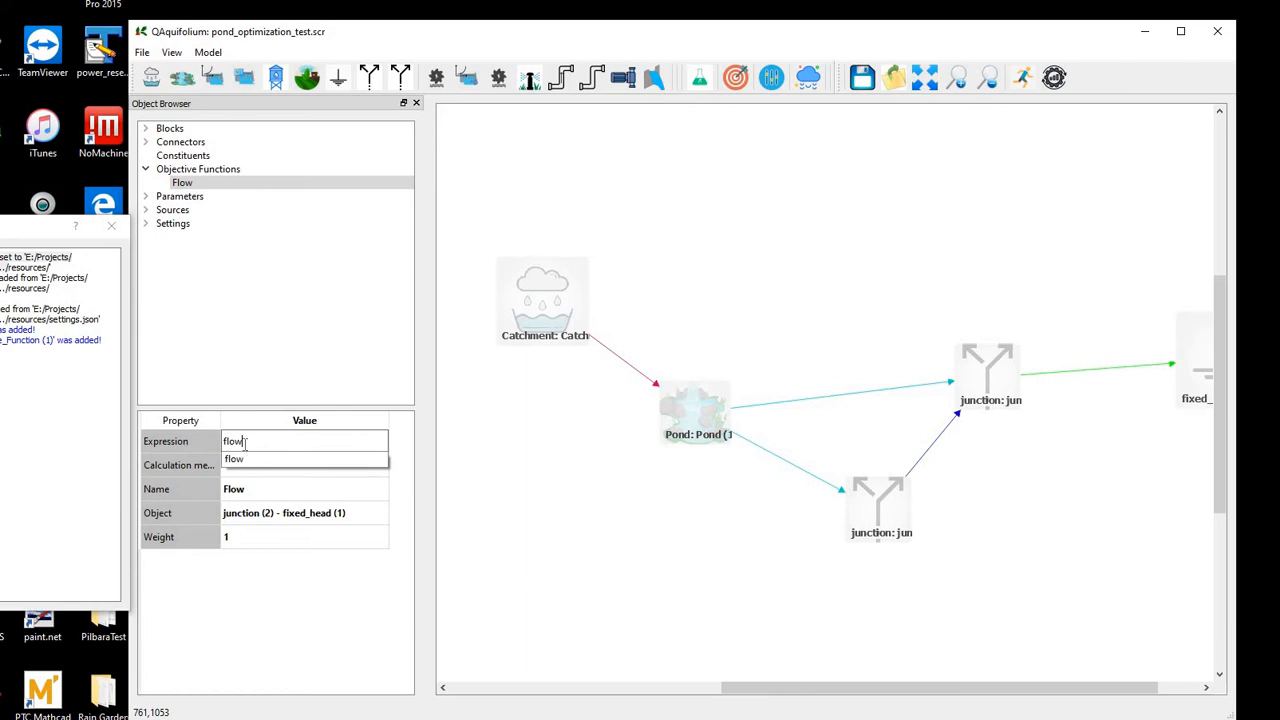
{"action": "left_click", "coordinate": [247, 464]}
- Set the calculation method of the Flow objective function to variance
{"action": "left_click", "coordinate": [248, 471]}
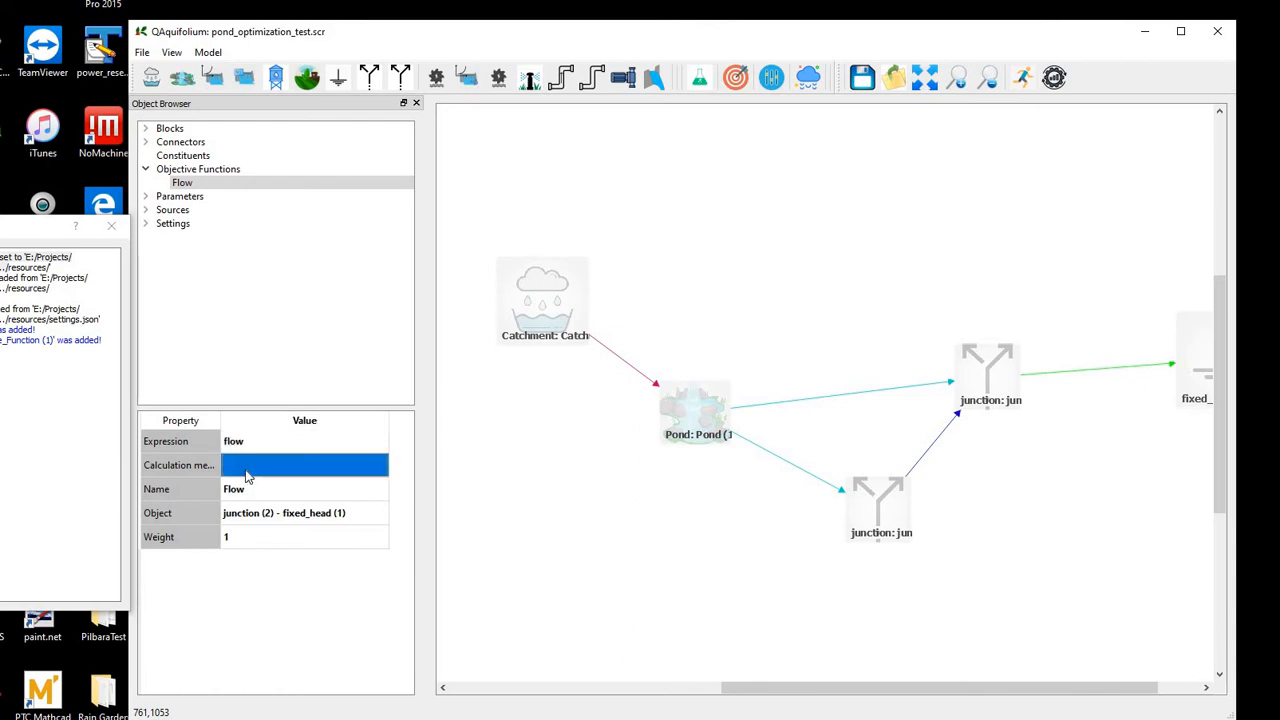
{"action": "left_click", "coordinate": [256, 473]}
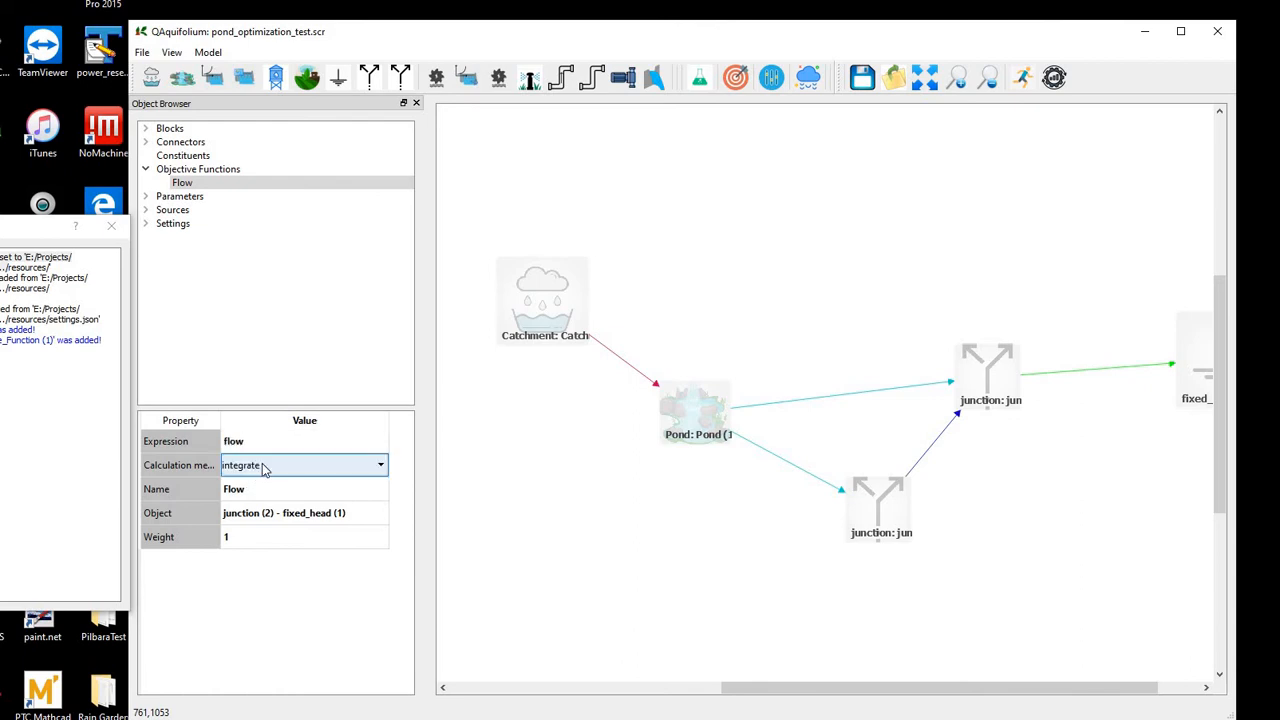
{"action": "left_click", "coordinate": [256, 473]}
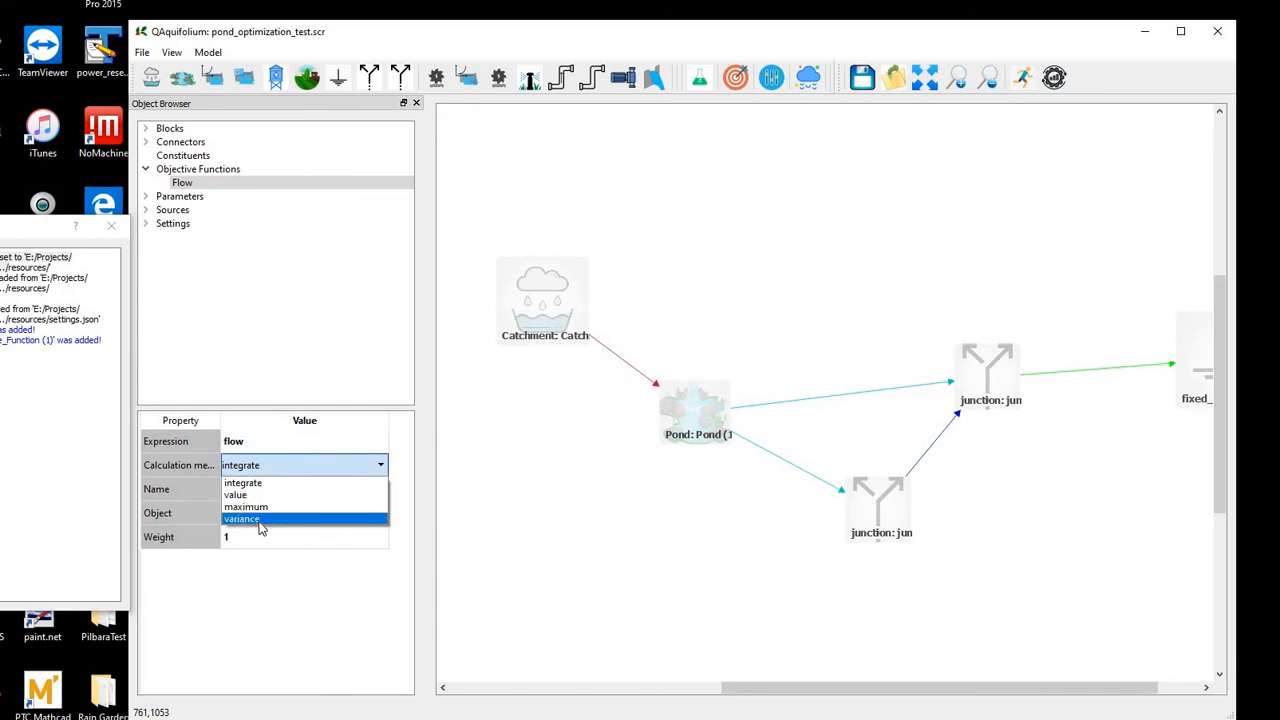
{"action": "left_click", "coordinate": [250, 520]}
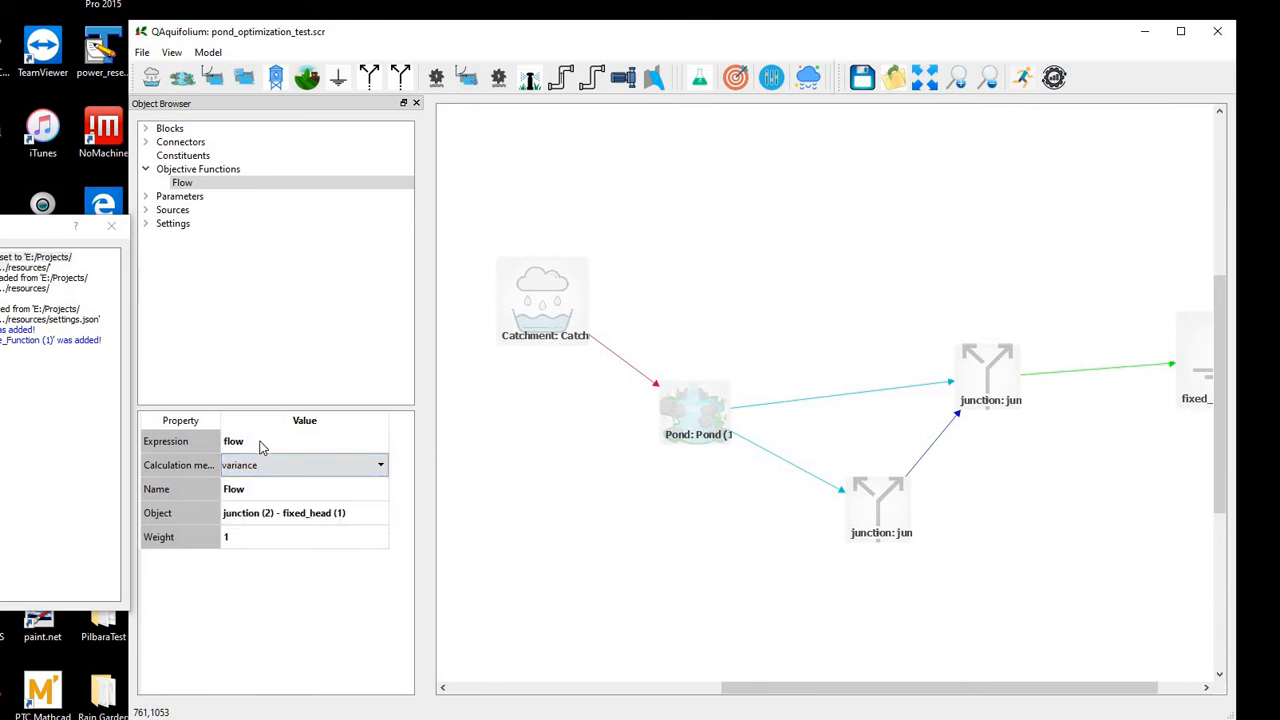
{"action": "left_click", "coordinate": [260, 448]}
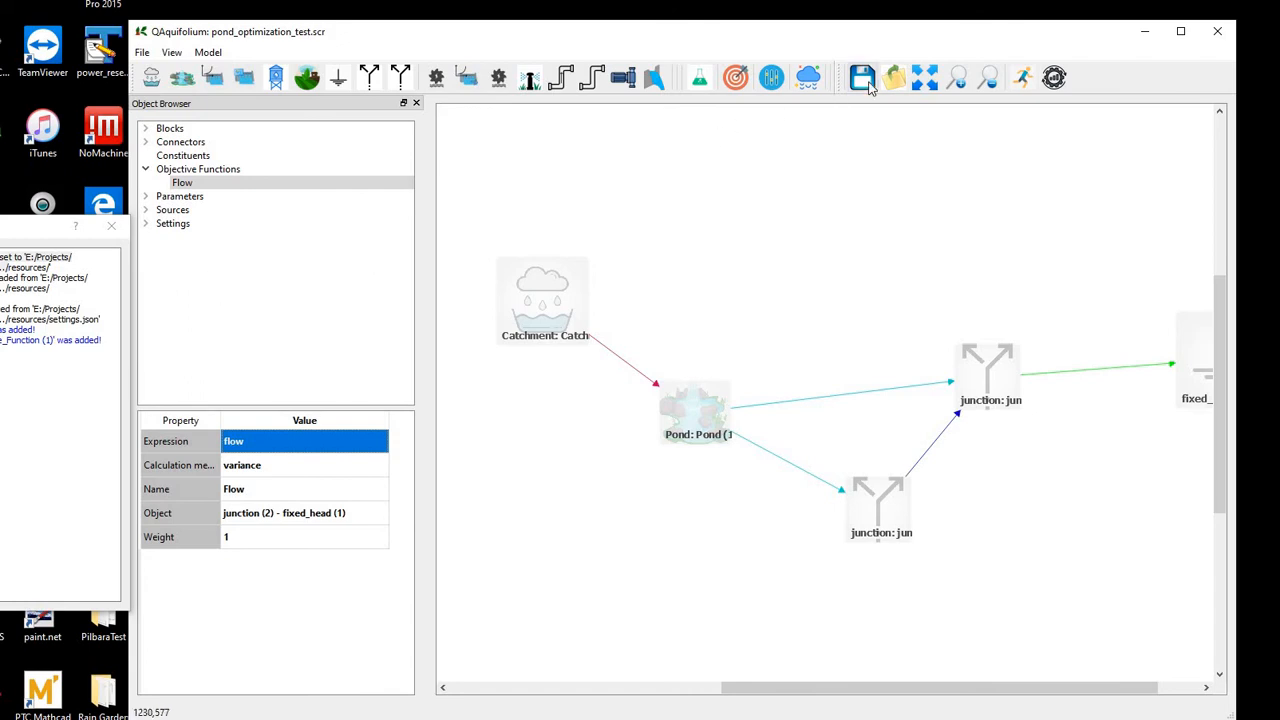
- Set the number of generations in the optimizer settings to 5
{"action": "left_click", "coordinate": [145, 224]}
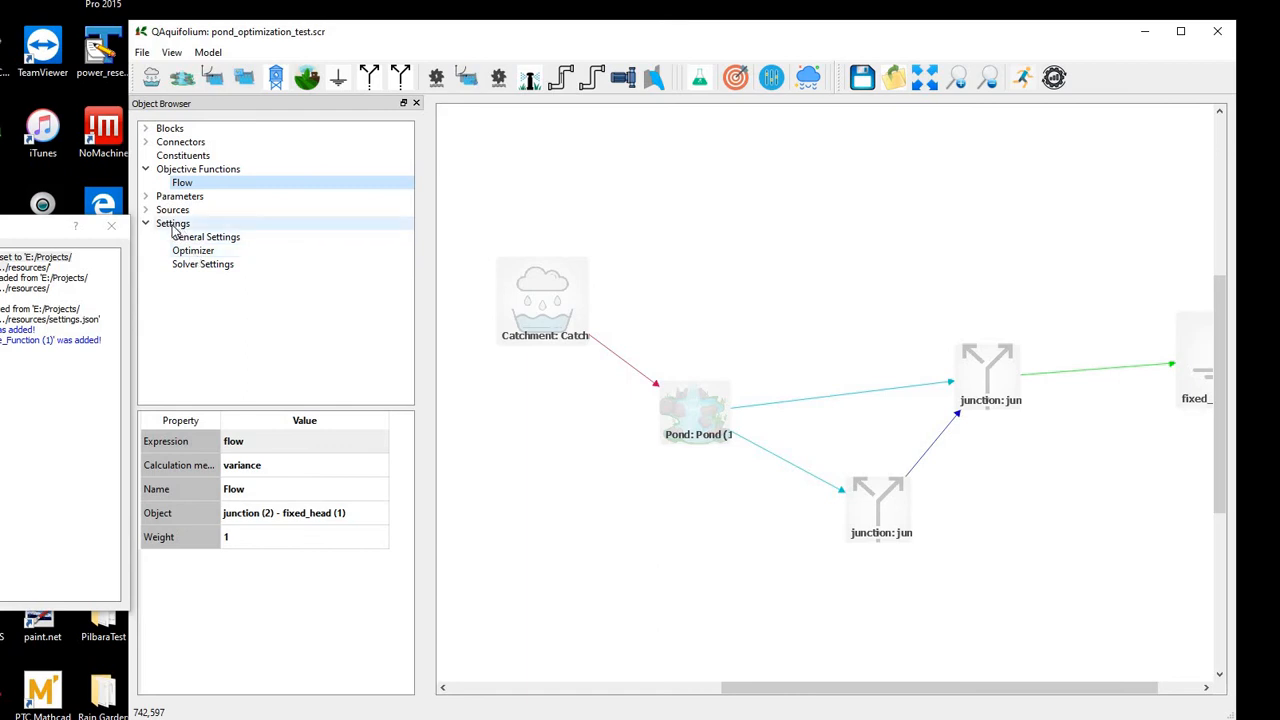
{"action": "left_click", "coordinate": [193, 252]}
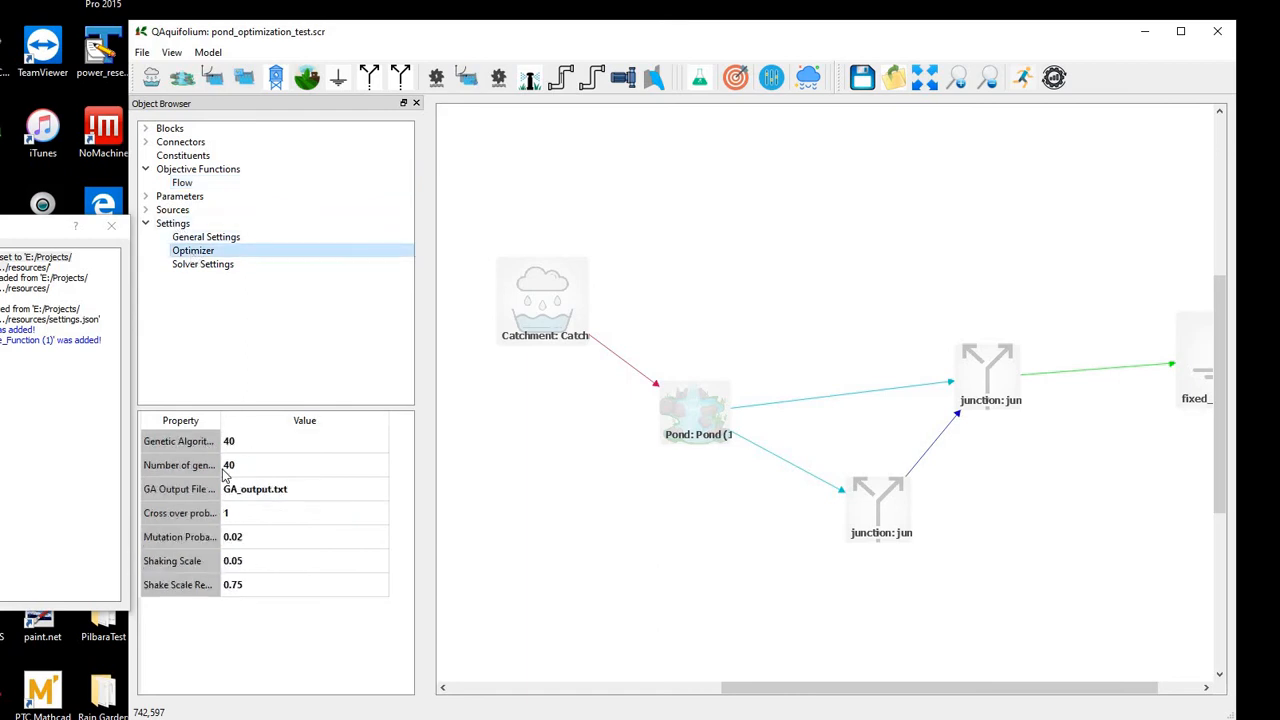
{"action": "left_click_drag", "start_coordinate": [219, 427], "coordinate": [252, 424]}
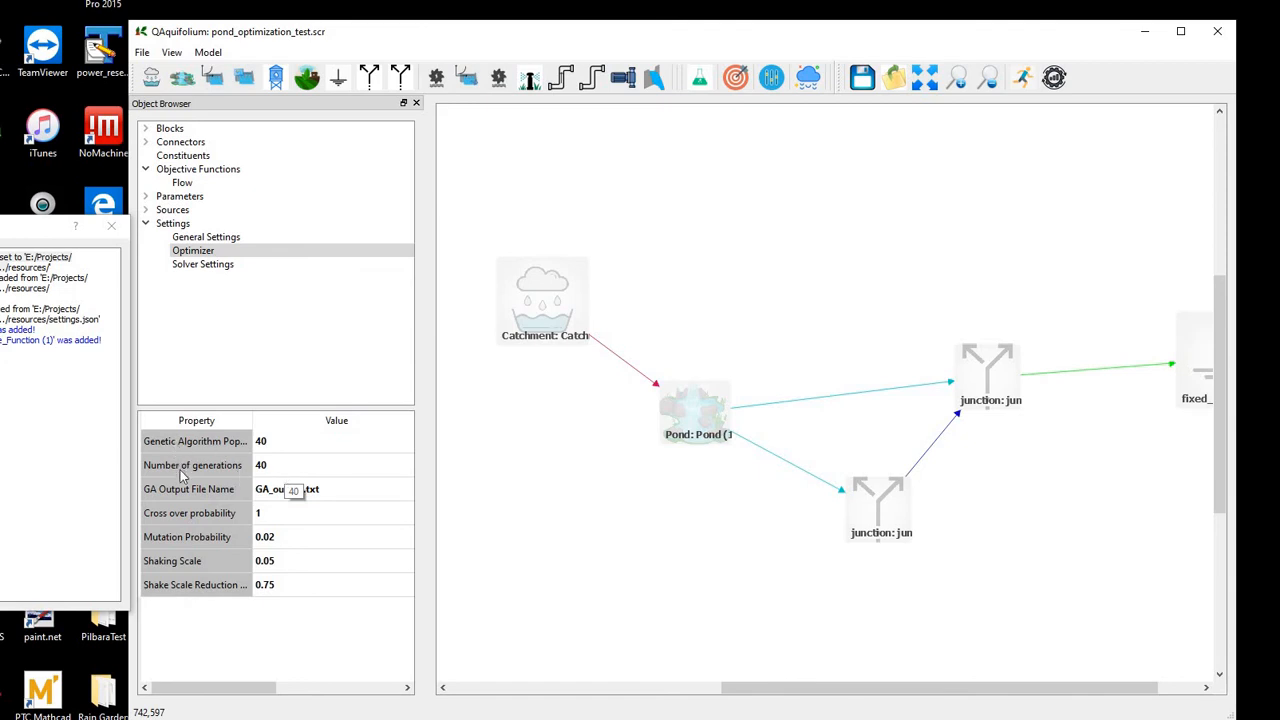
{"action": "left_click", "coordinate": [278, 472]}
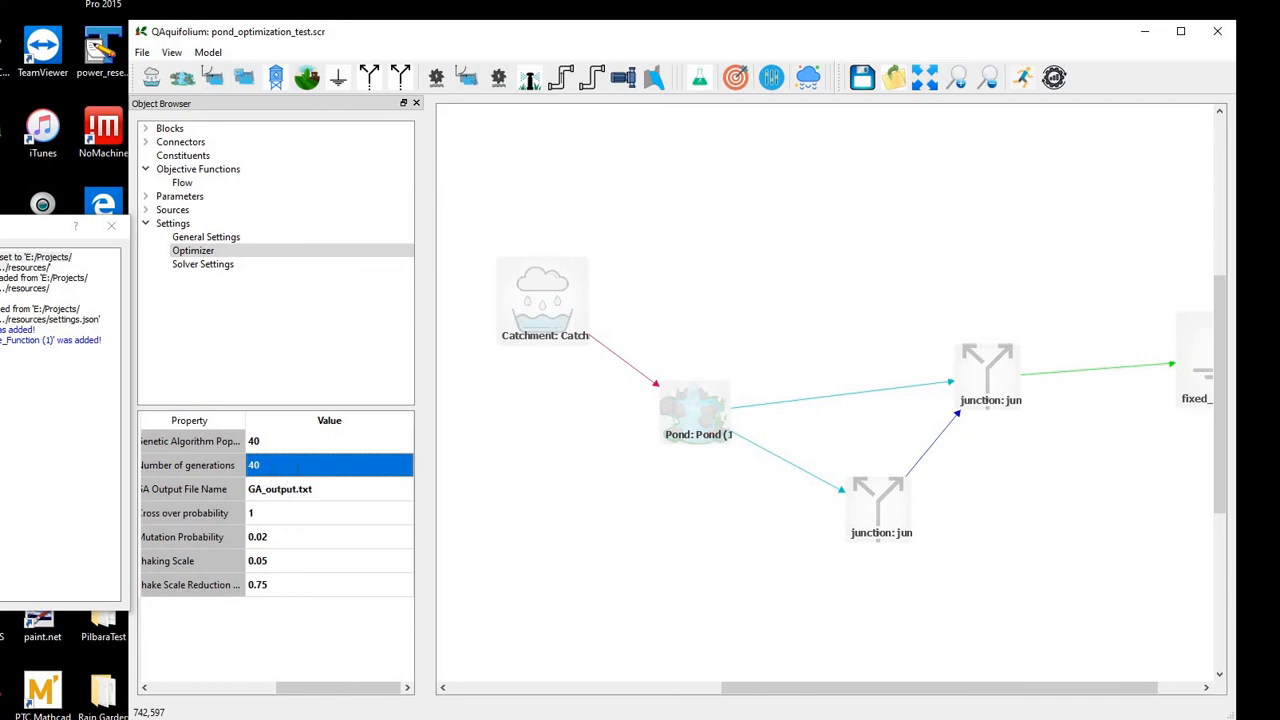
{"action": "double_click", "coordinate": [309, 466]}
{"action": "type", "text": "5"}
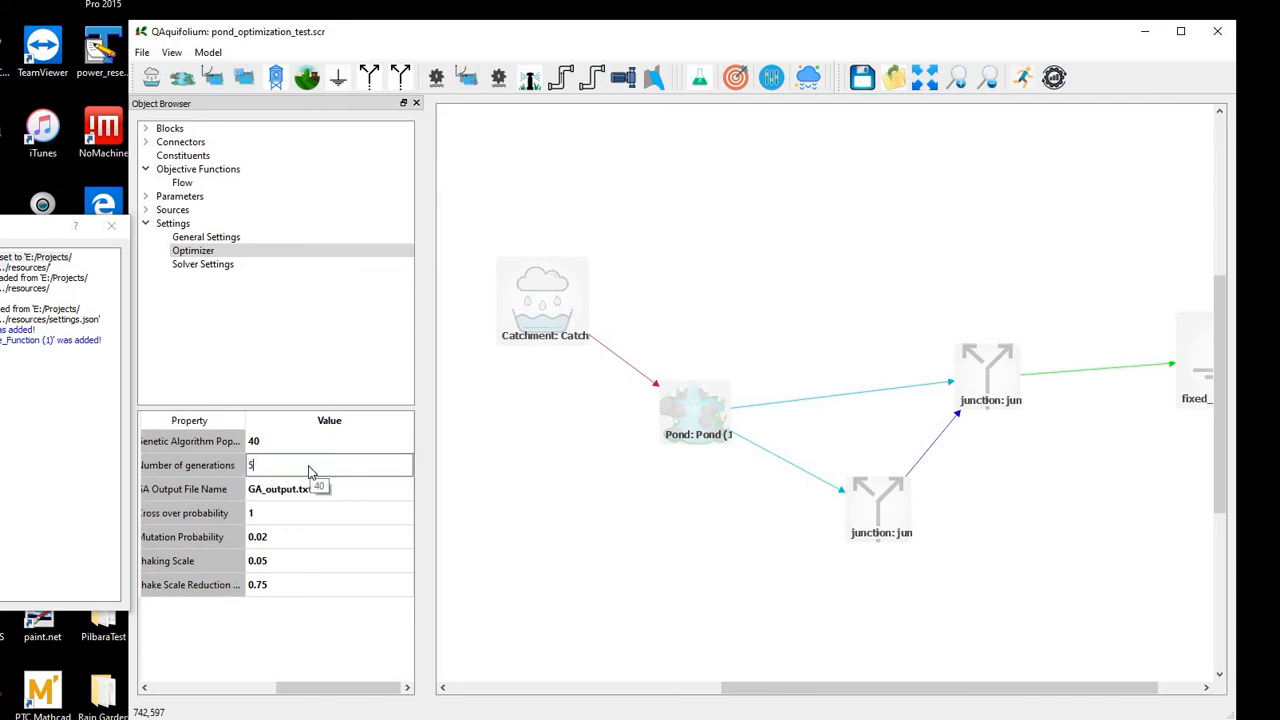
{"action": "key", "text": "Return"}
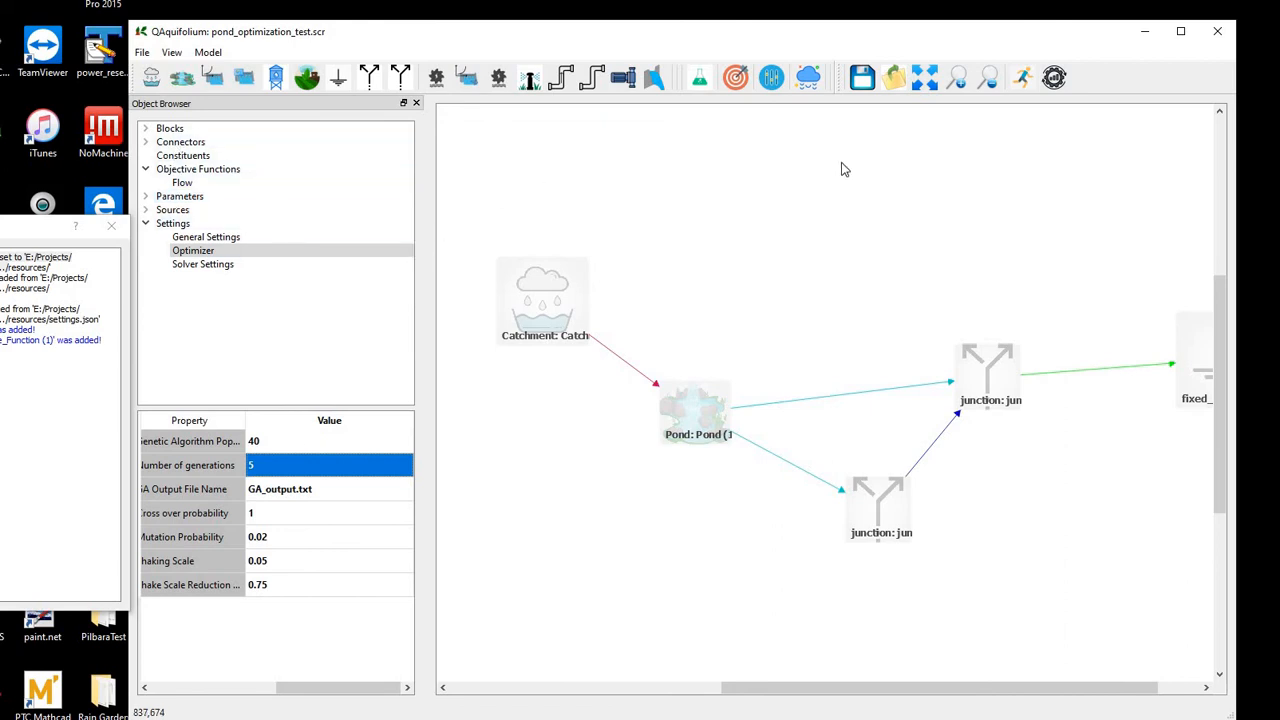
- Run the forward simulation and view the plot of the catchment's precipitation results
{"action": "left_click", "coordinate": [1024, 78]}
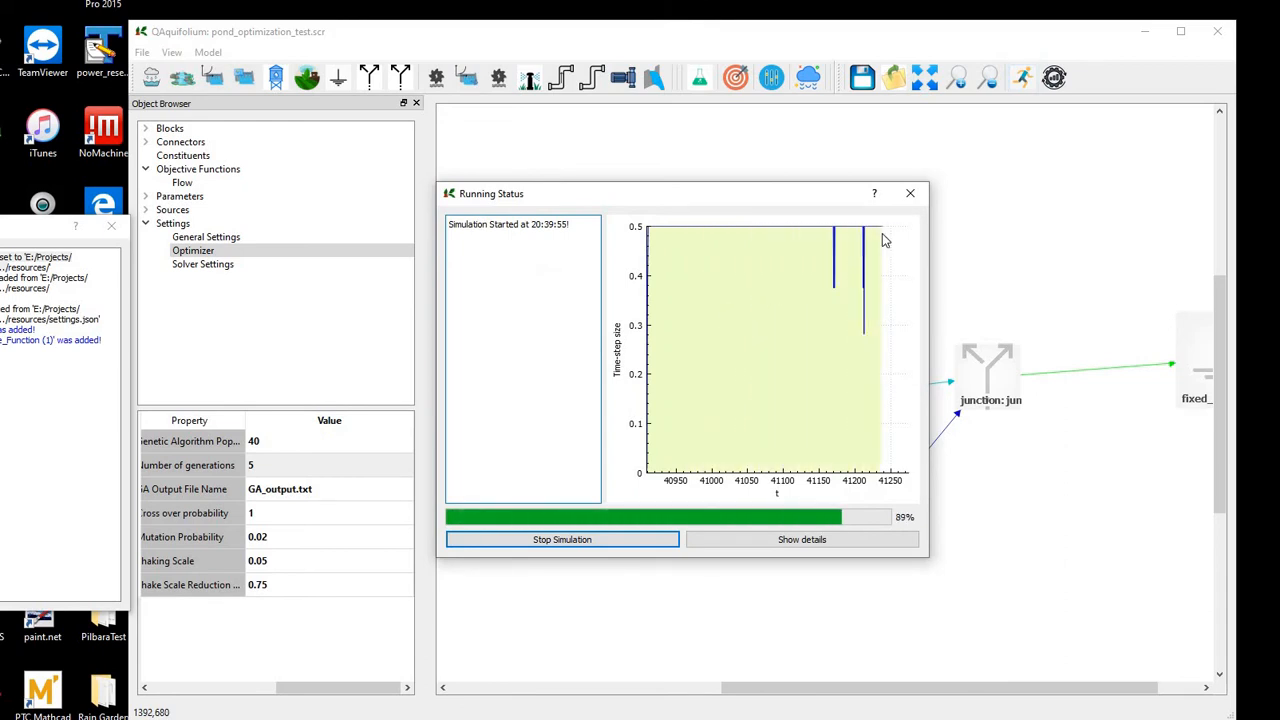
{"action": "left_click", "coordinate": [910, 193]}
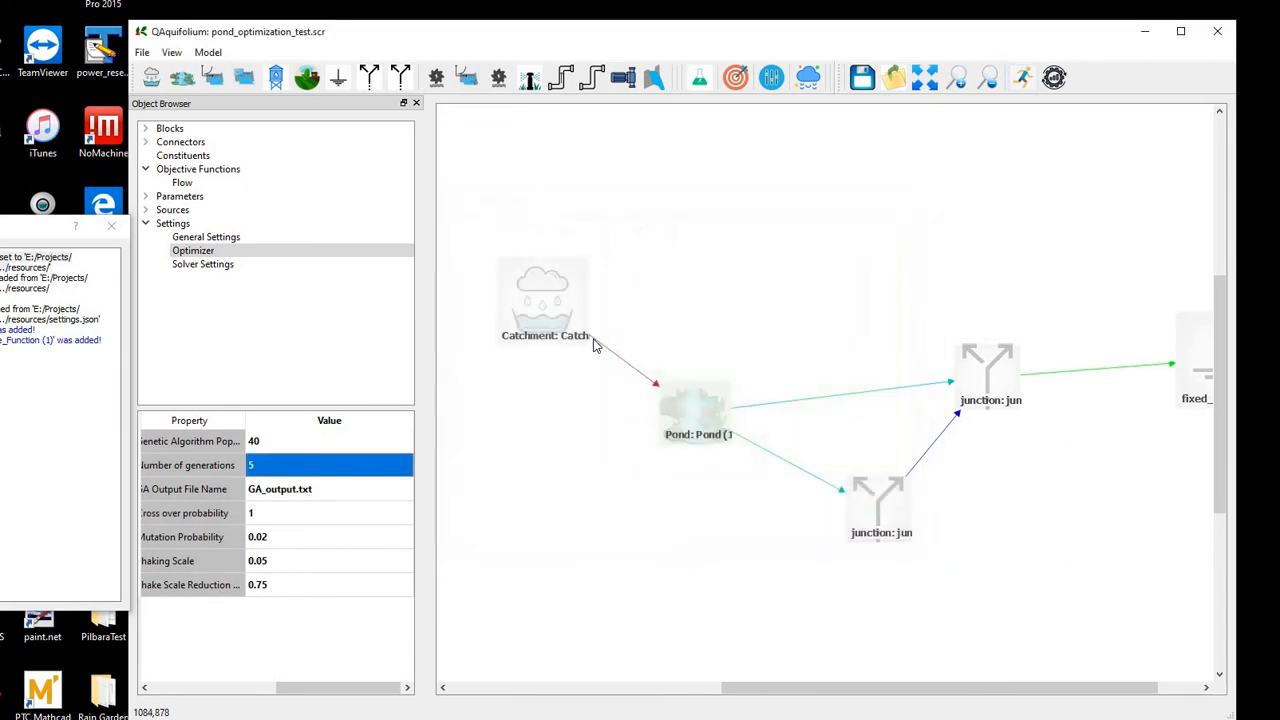
{"action": "left_click", "coordinate": [549, 312]}
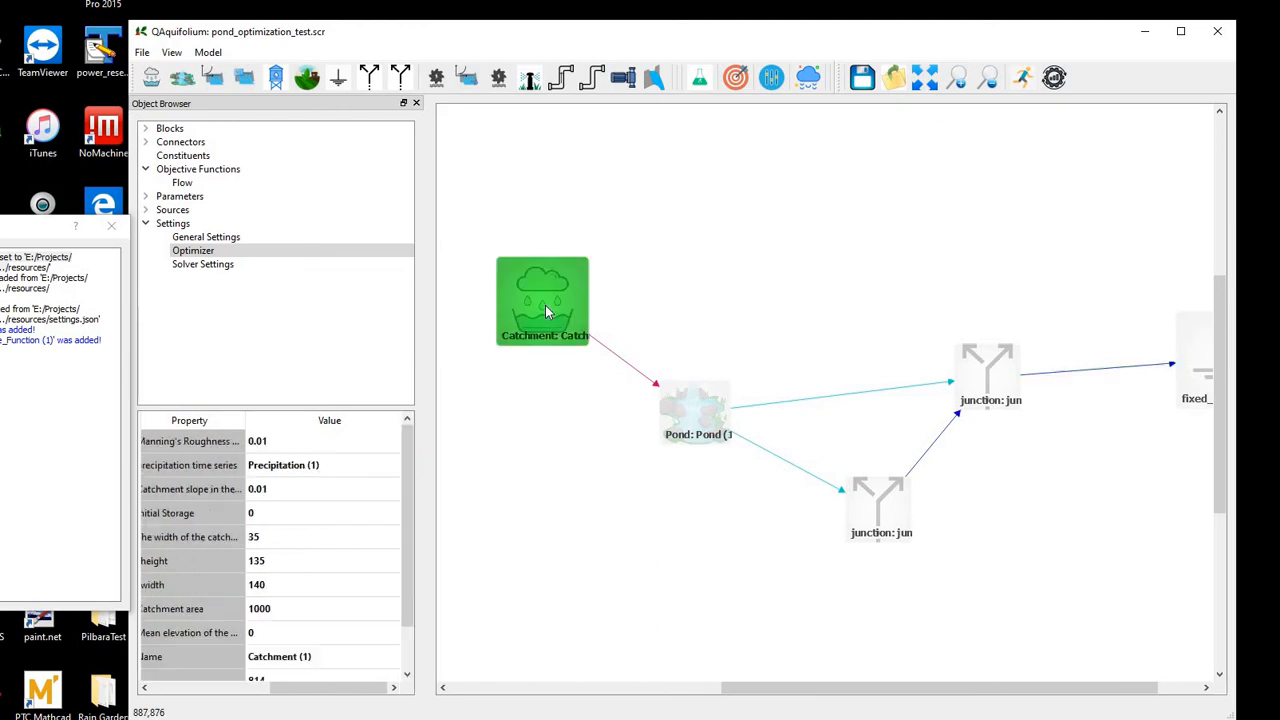
{"action": "right_click", "coordinate": [580, 381]}
{"action": "mouse_move", "coordinate": [588, 376]}
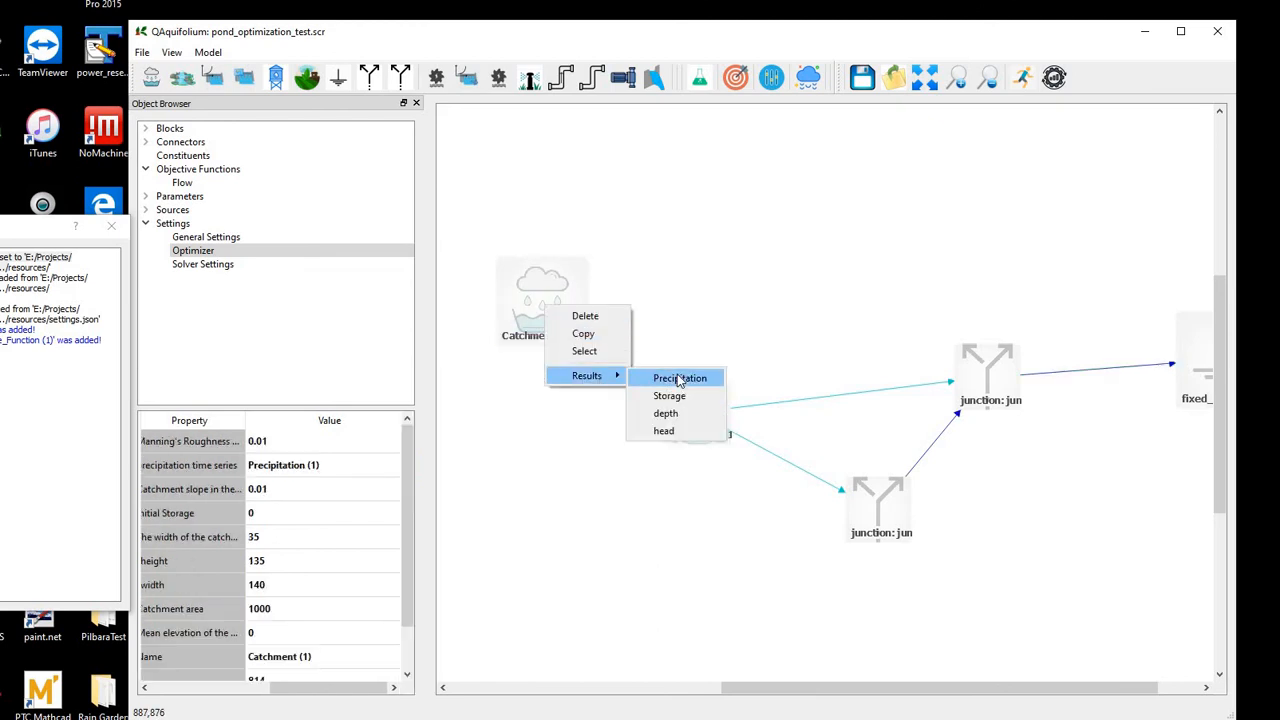
{"action": "left_click", "coordinate": [665, 376]}
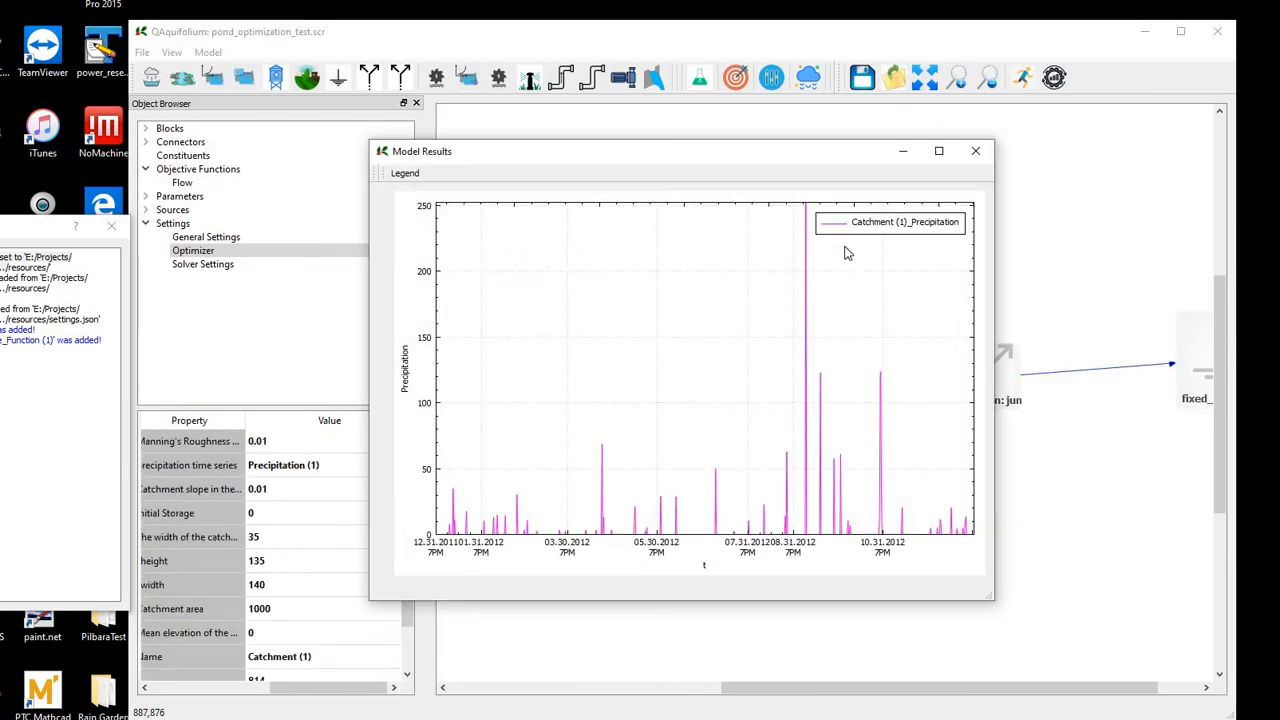
{"action": "left_click", "coordinate": [974, 152]}
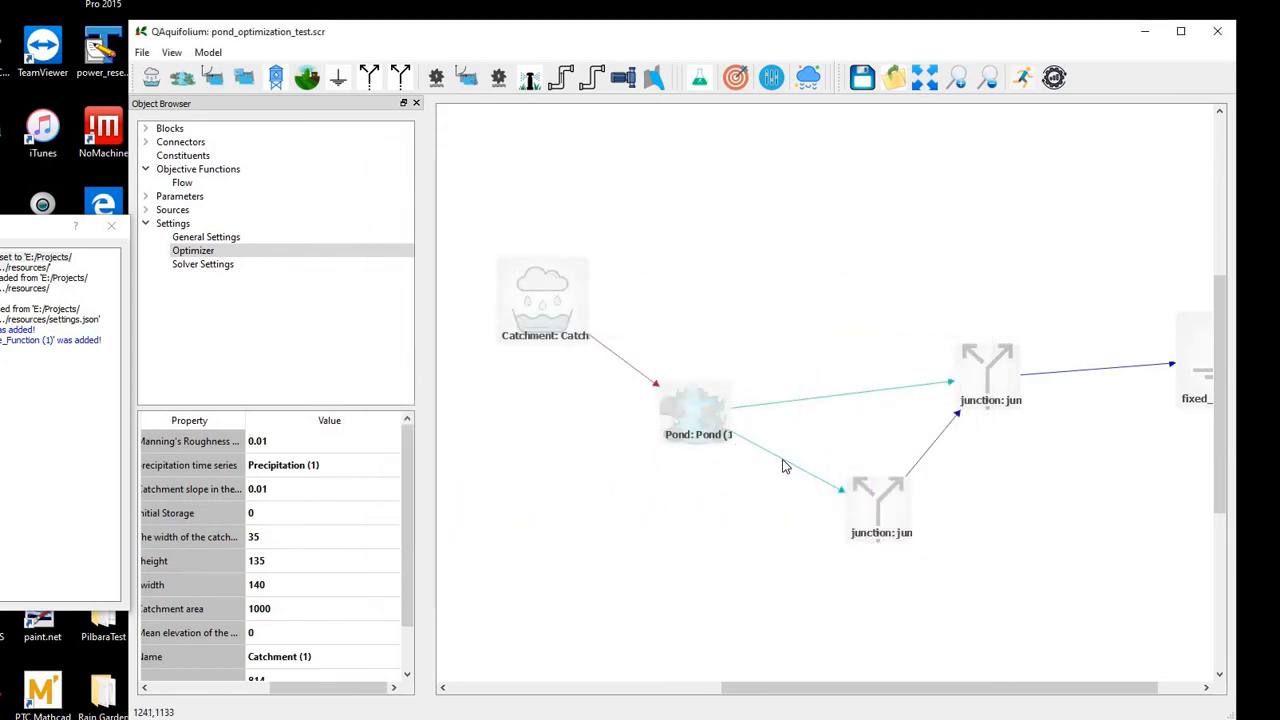
- View the baseline flow plot of the connector from Pond (1) to junction (1), and close it
{"action": "left_click", "coordinate": [783, 466]}
{"action": "right_click", "coordinate": [783, 462]}
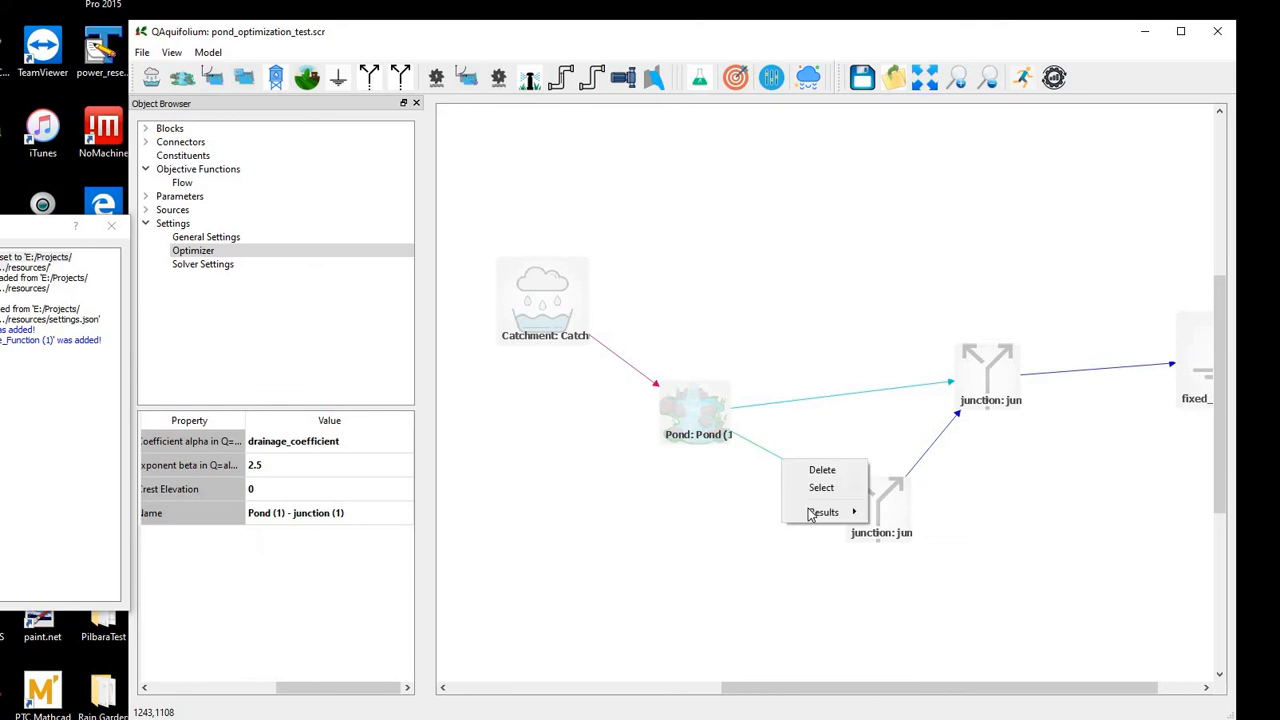
{"action": "mouse_move", "coordinate": [840, 512]}
{"action": "left_click", "coordinate": [896, 514]}
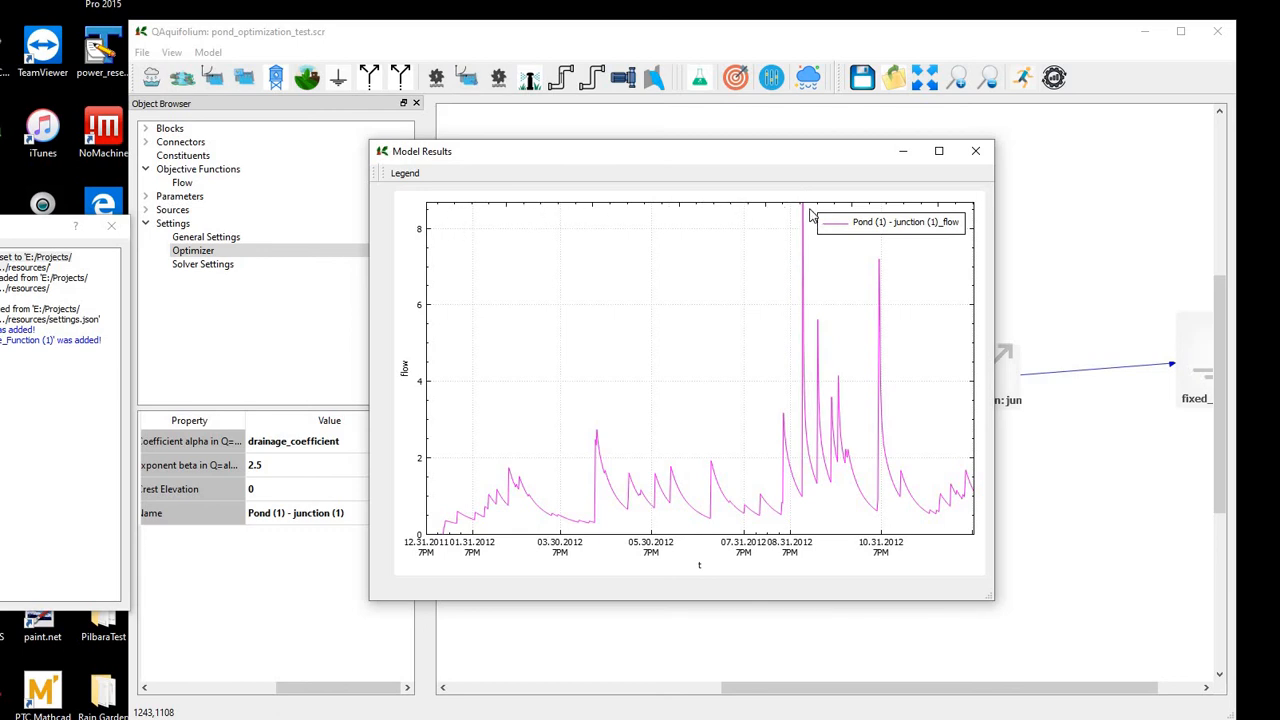
{"action": "left_click", "coordinate": [976, 151]}
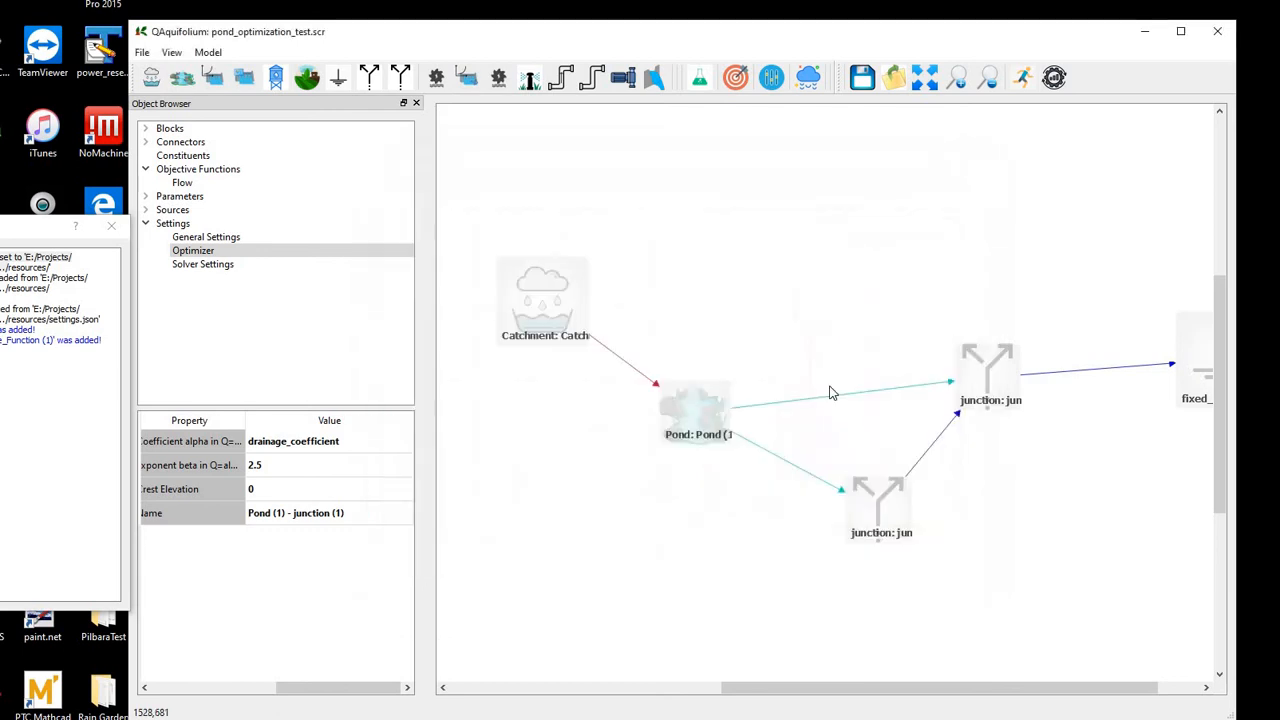
- View the baseline flow plot of the connector from Pond (1) to junction (2), and close it
{"action": "left_click", "coordinate": [830, 400]}
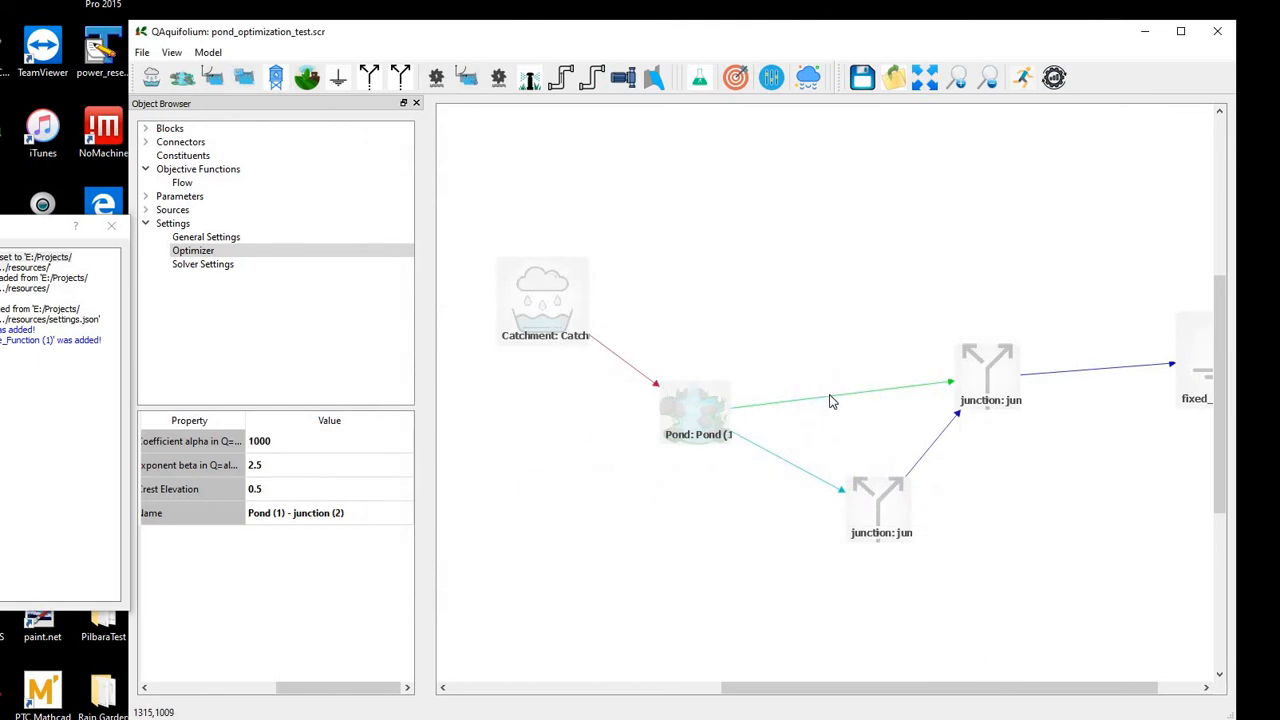
{"action": "right_click", "coordinate": [830, 398]}
{"action": "mouse_move", "coordinate": [885, 447]}
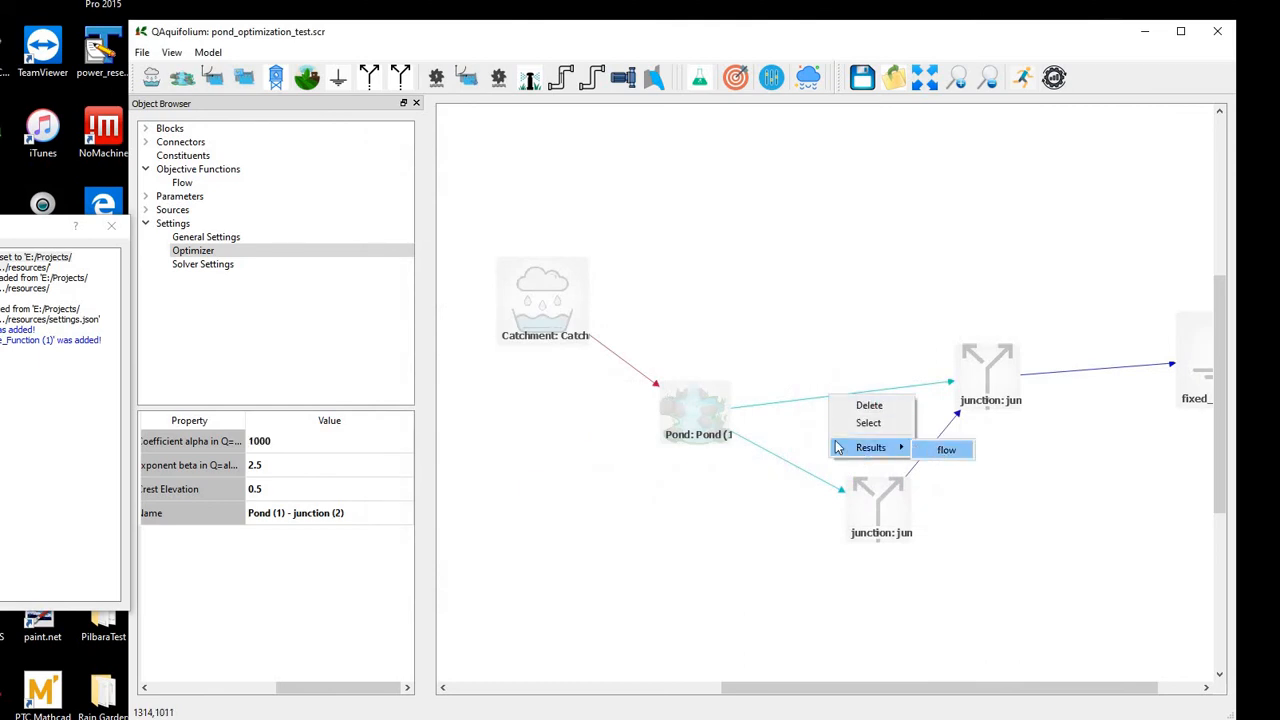
{"action": "left_click", "coordinate": [944, 451]}
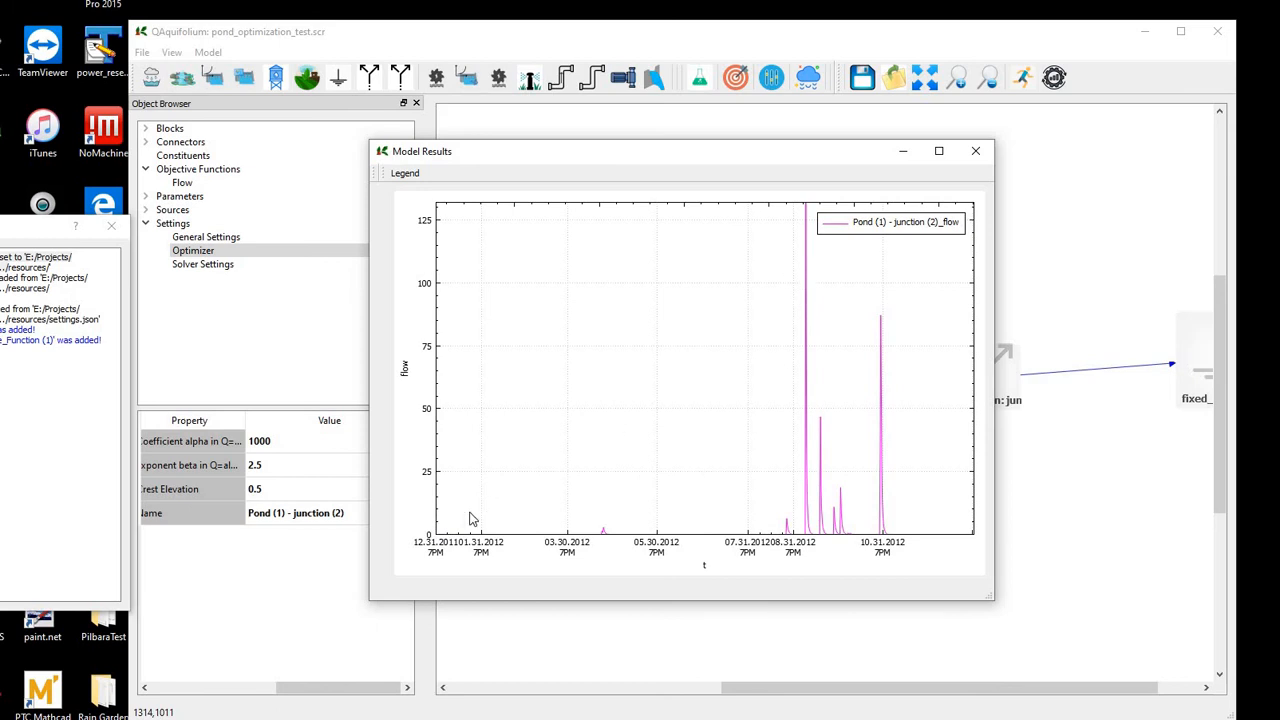
{"action": "left_click", "coordinate": [976, 152]}
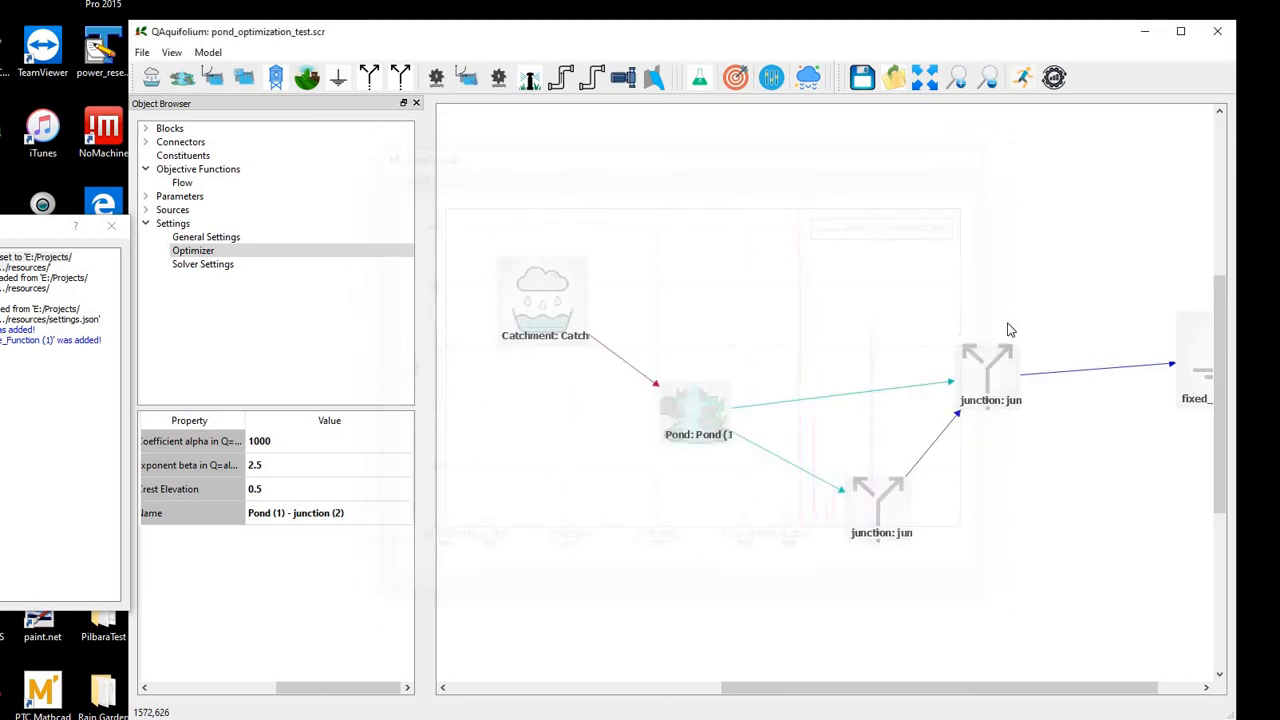
- View the baseline flow plot of the outlet pipe from junction (2) to fixed_head (1), and close it
{"action": "left_click", "coordinate": [1050, 375]}
{"action": "right_click", "coordinate": [1050, 375]}
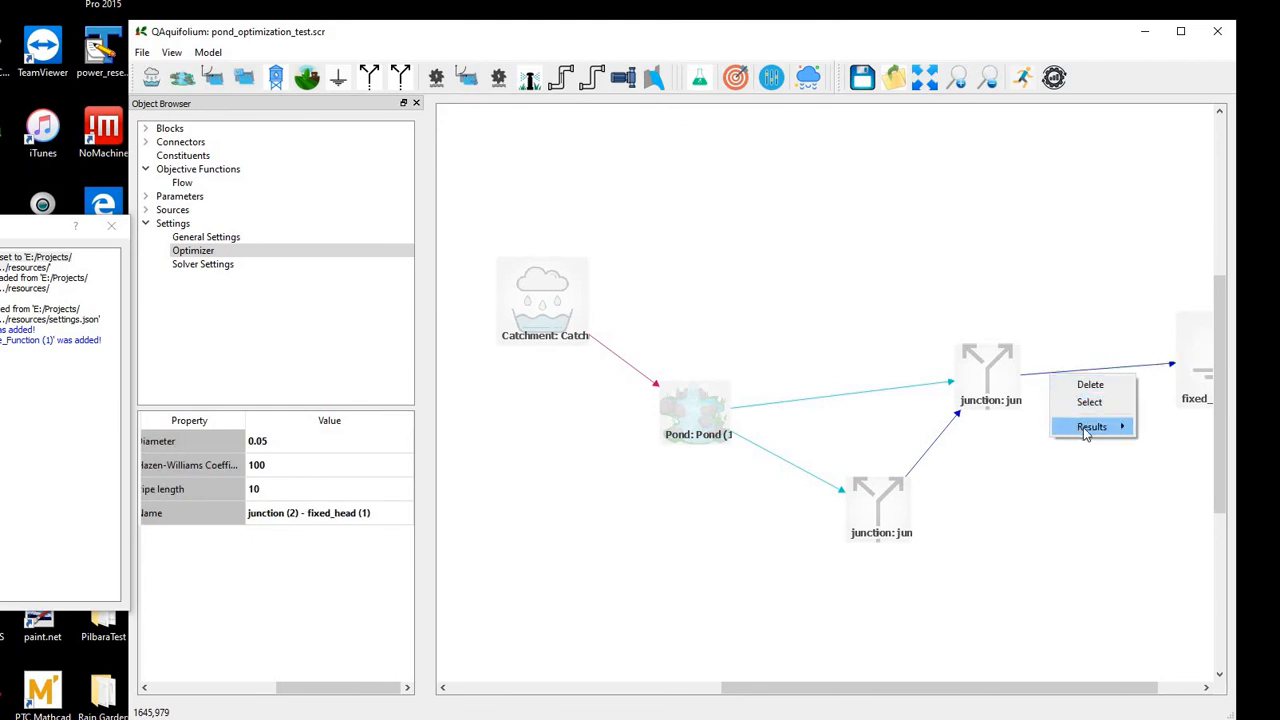
{"action": "mouse_move", "coordinate": [1085, 432]}
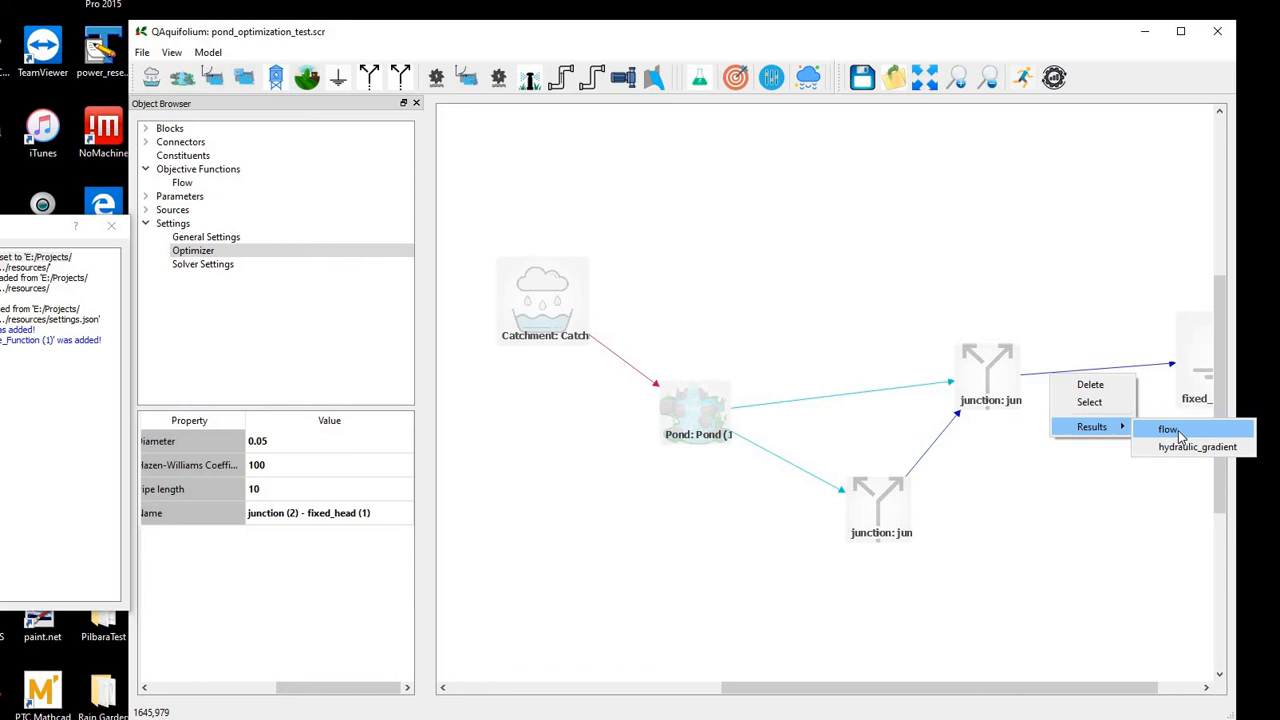
{"action": "left_click", "coordinate": [1170, 430]}
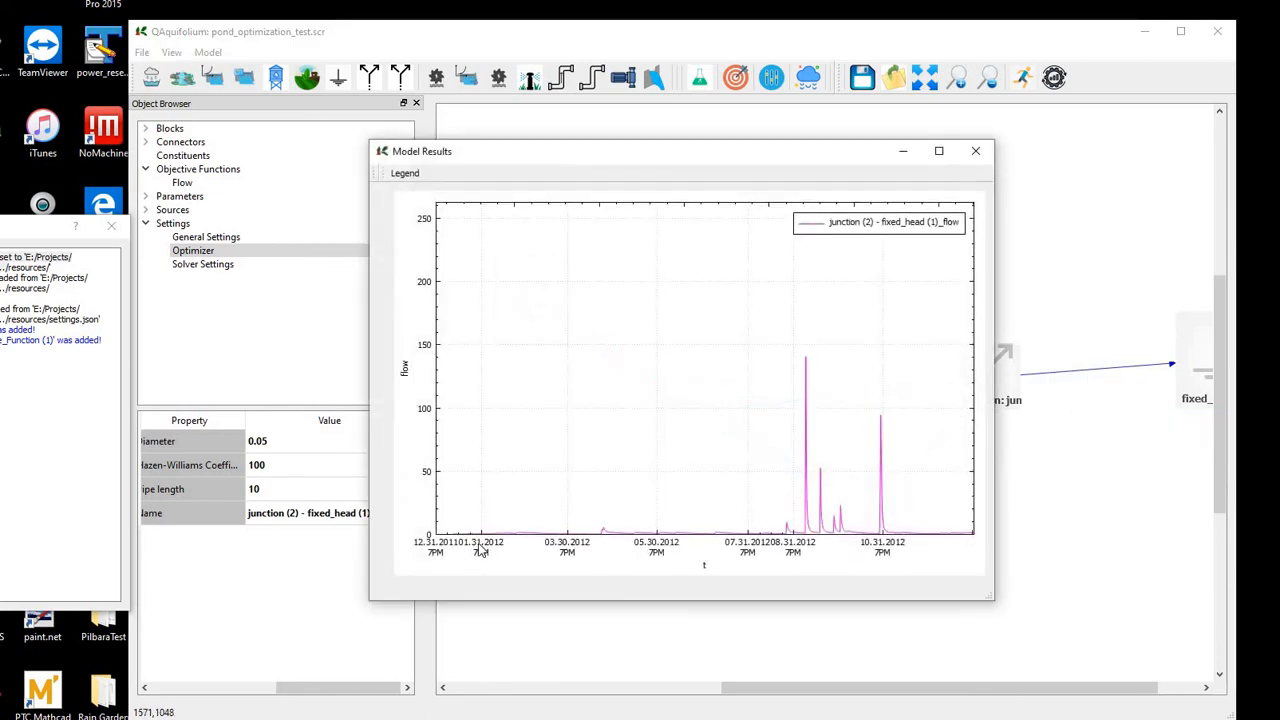
{"action": "left_click", "coordinate": [975, 151]}
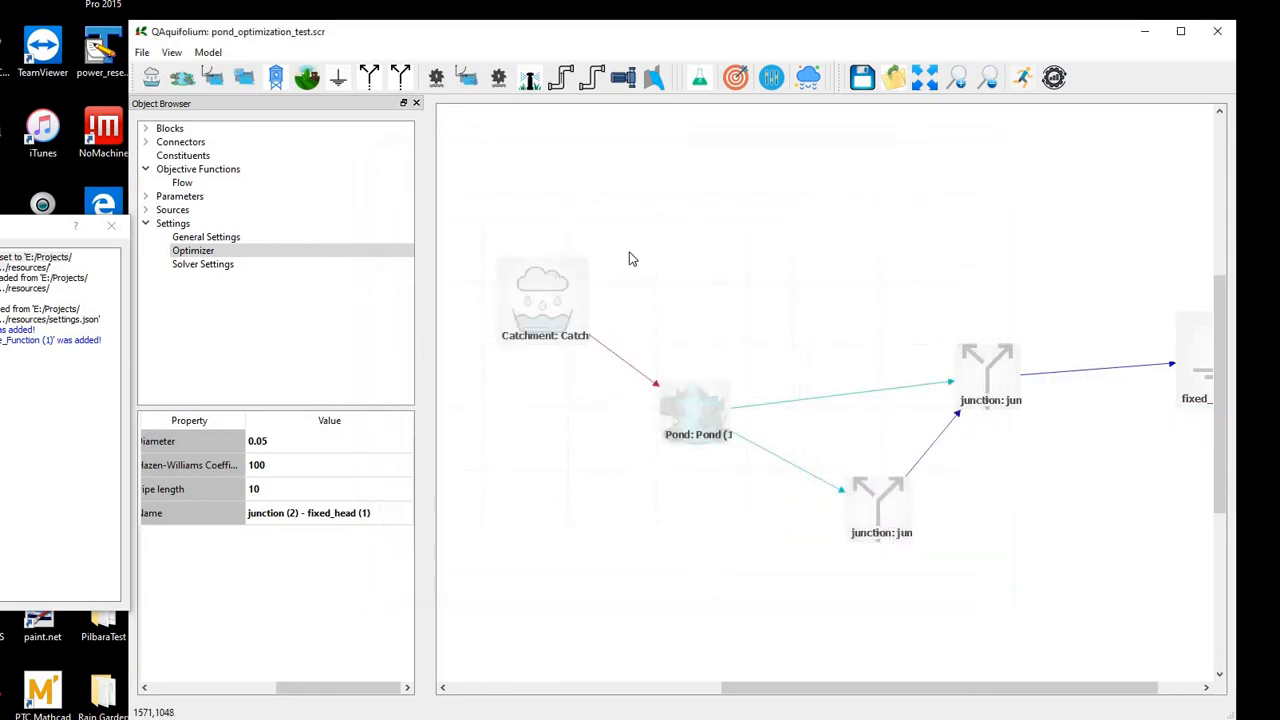
- Show the drainage_coefficient parameter's properties to examine its limits and starting value
{"action": "left_click", "coordinate": [146, 196]}
{"action": "left_click", "coordinate": [205, 210]}
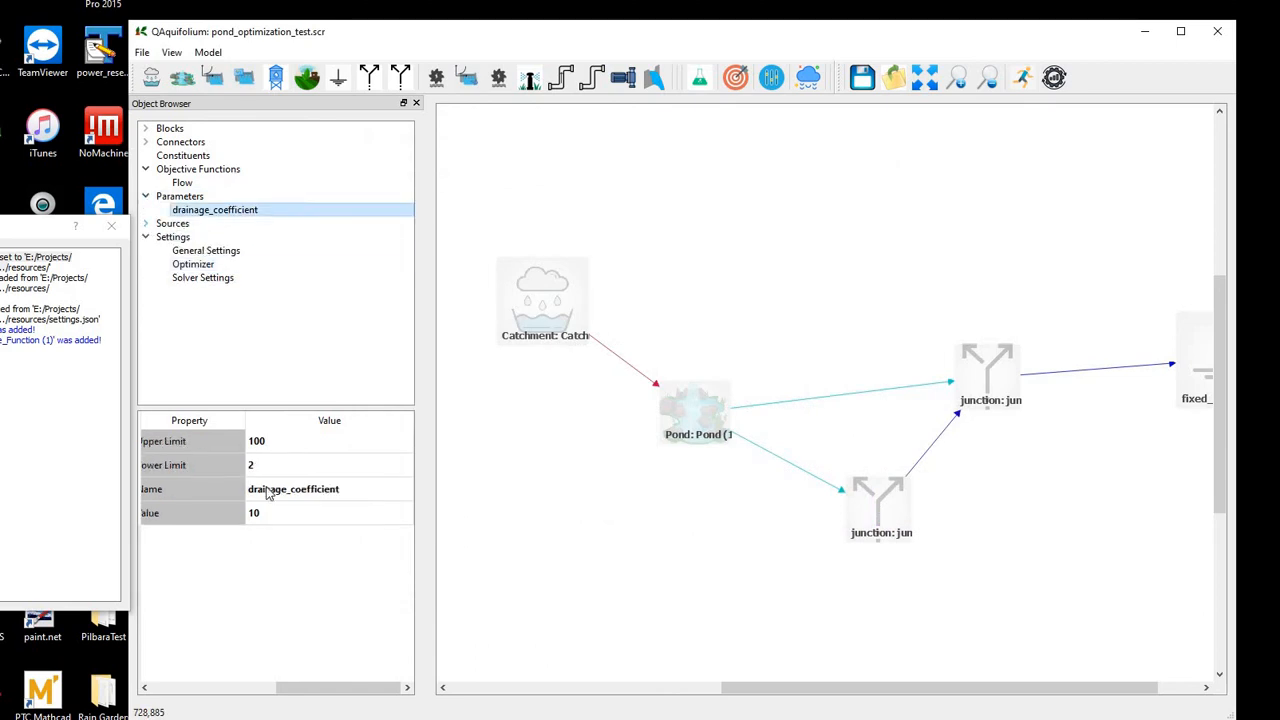
{"action": "left_click", "coordinate": [221, 686]}
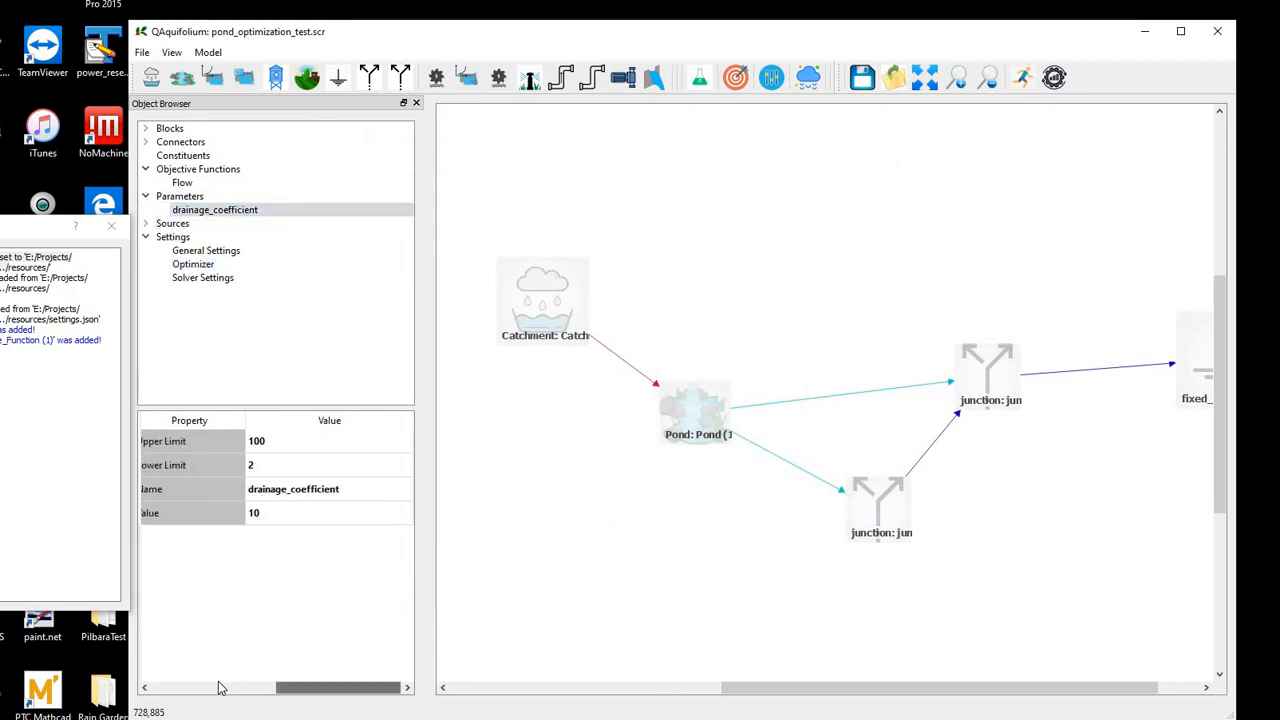
{"action": "left_click", "coordinate": [224, 686]}
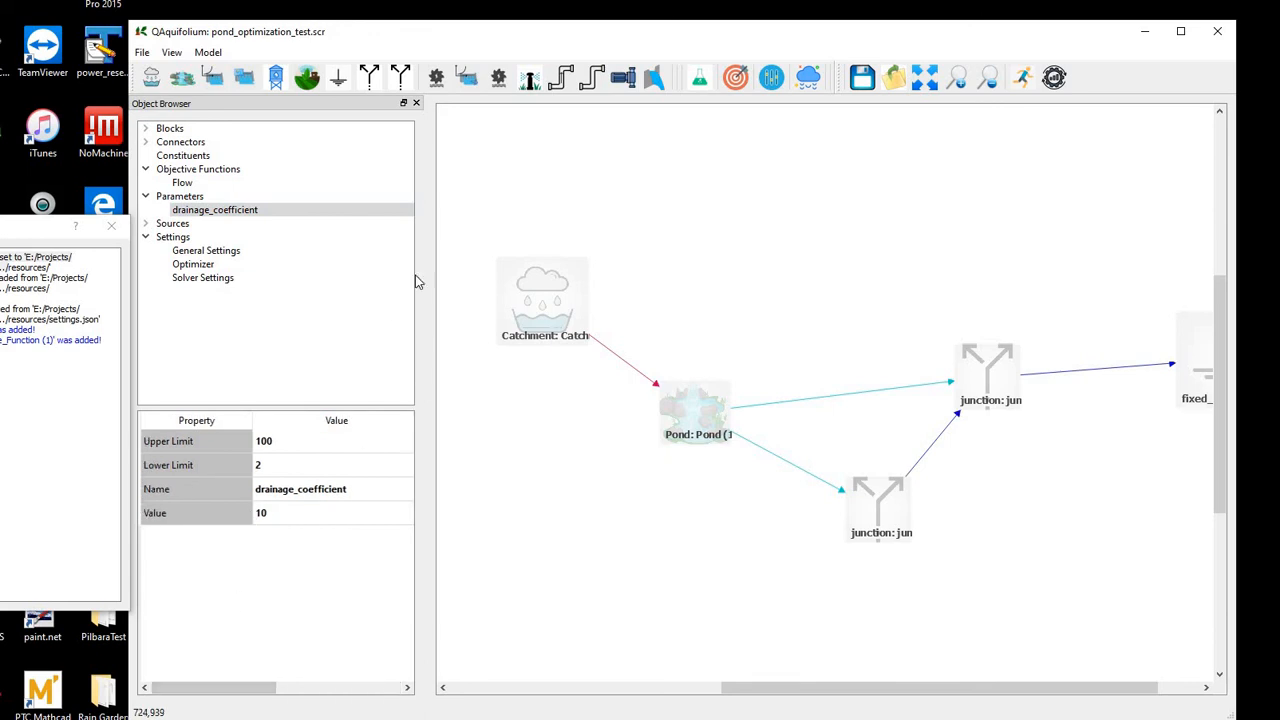
- Run the optimization to completion and check the optimized value of the drainage_coefficient parameter
{"action": "left_click", "coordinate": [1055, 78]}
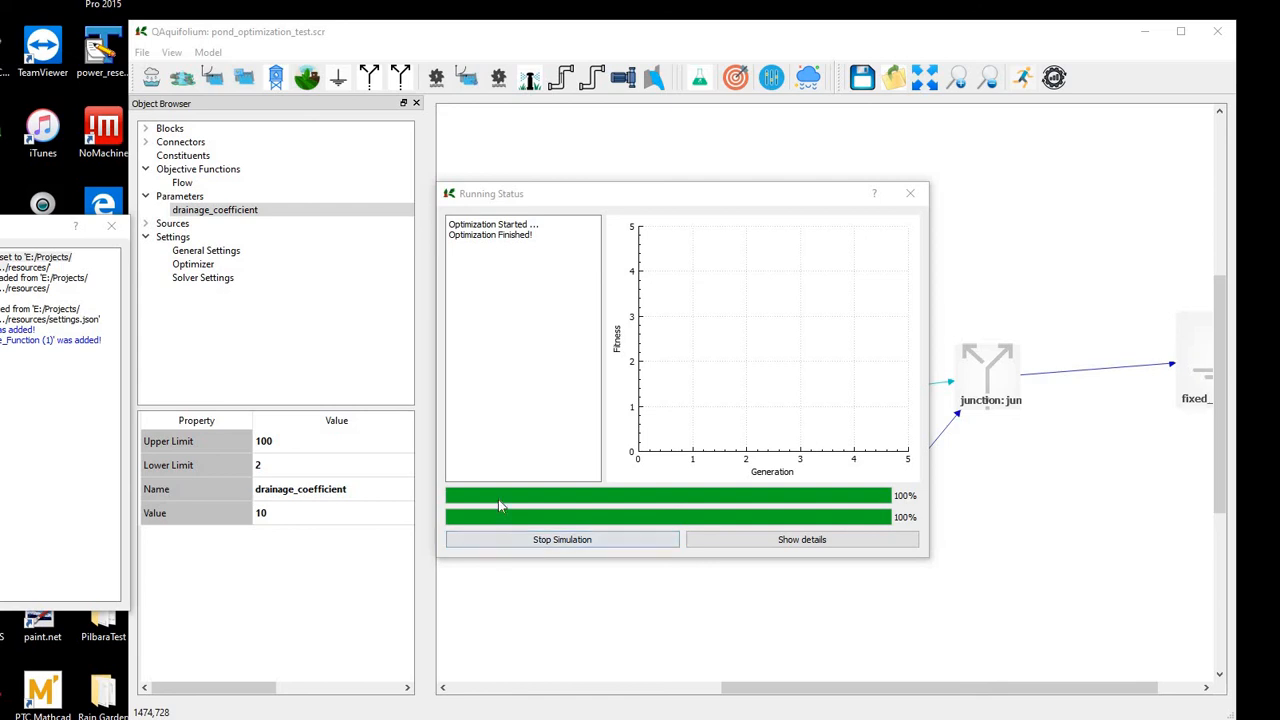
{"action": "left_click", "coordinate": [911, 196]}
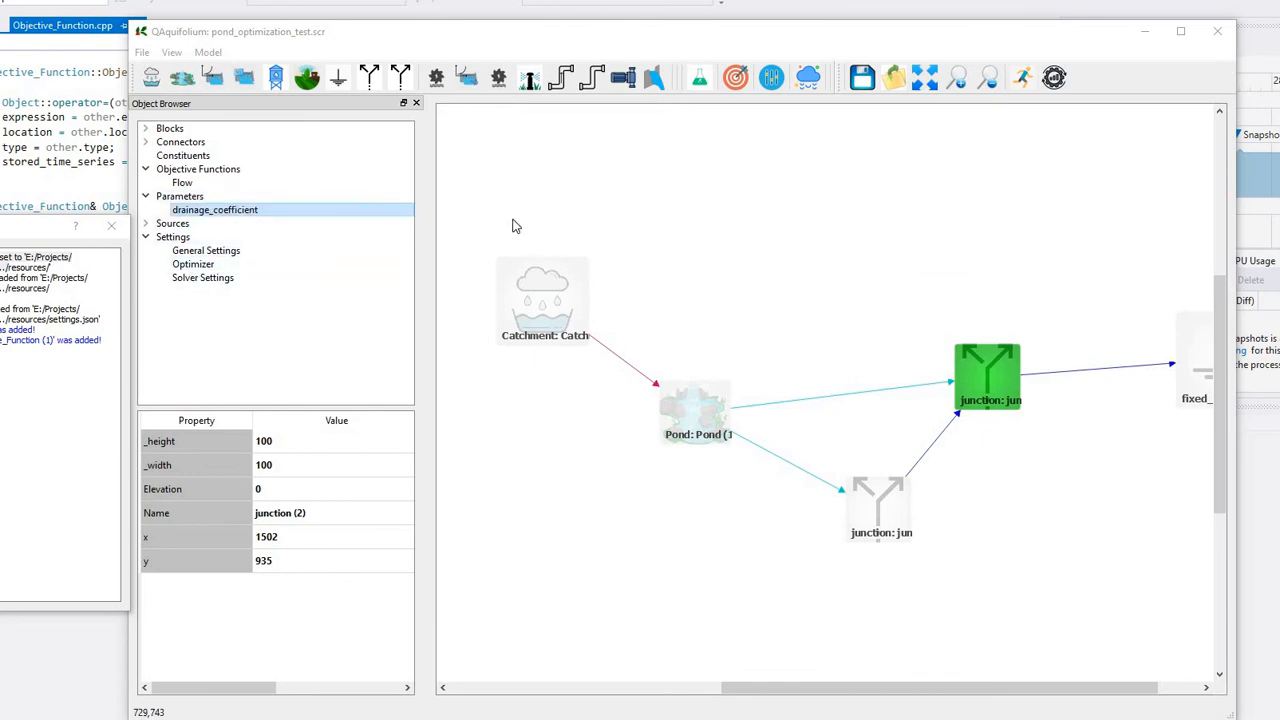
{"action": "left_click", "coordinate": [192, 201]}
{"action": "left_click", "coordinate": [194, 211]}
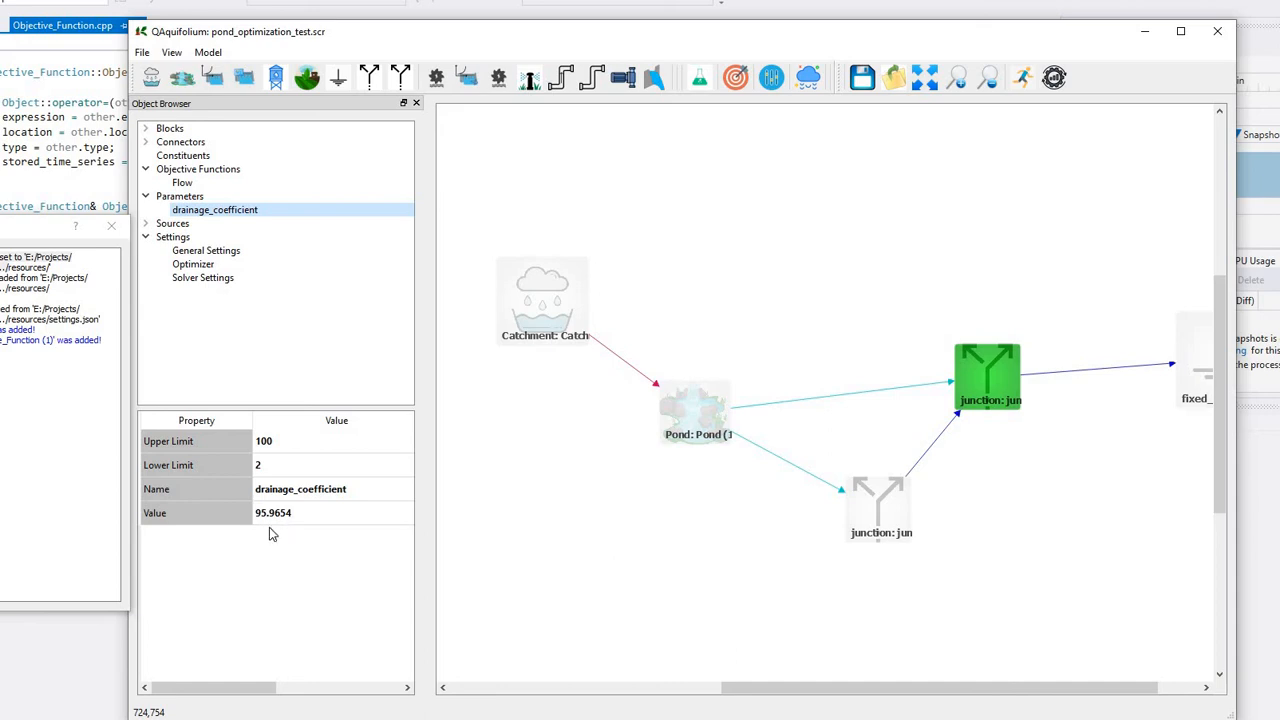
- View the optimized flow plot of the outlet pipe from junction (2) to fixed_head (1), and close it
{"action": "left_click", "coordinate": [1050, 380]}
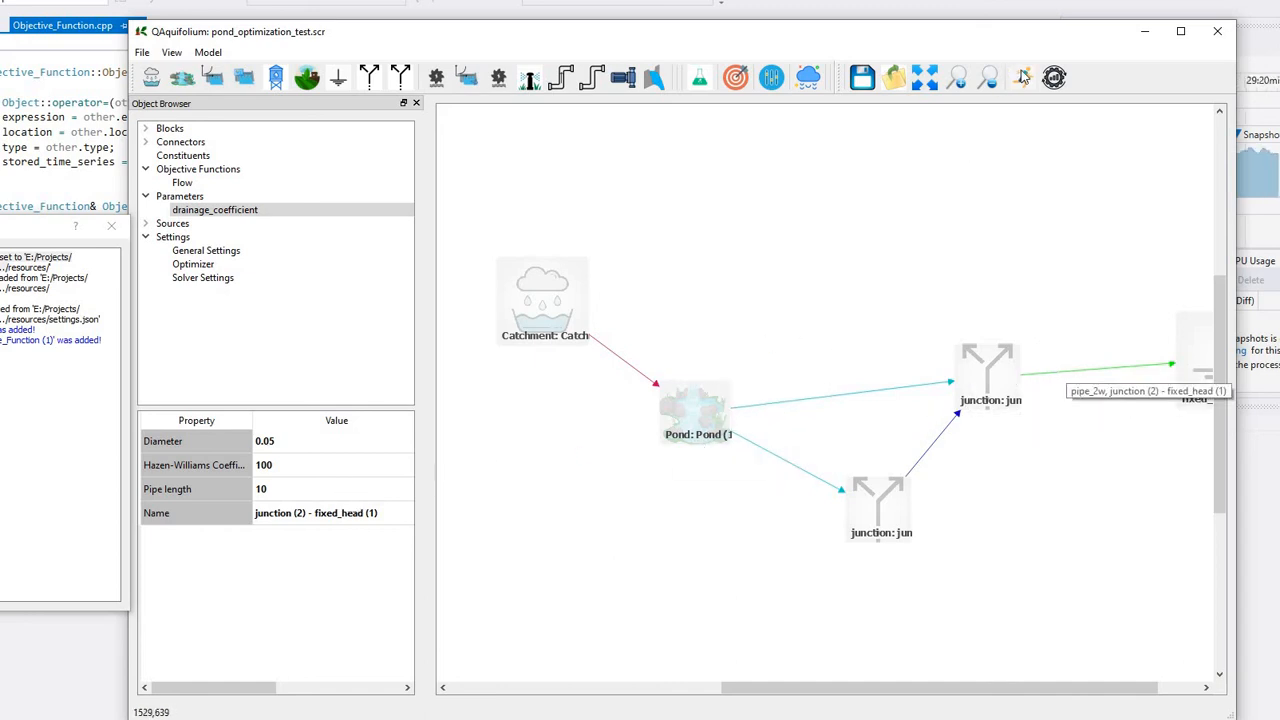
{"action": "right_click", "coordinate": [1062, 378]}
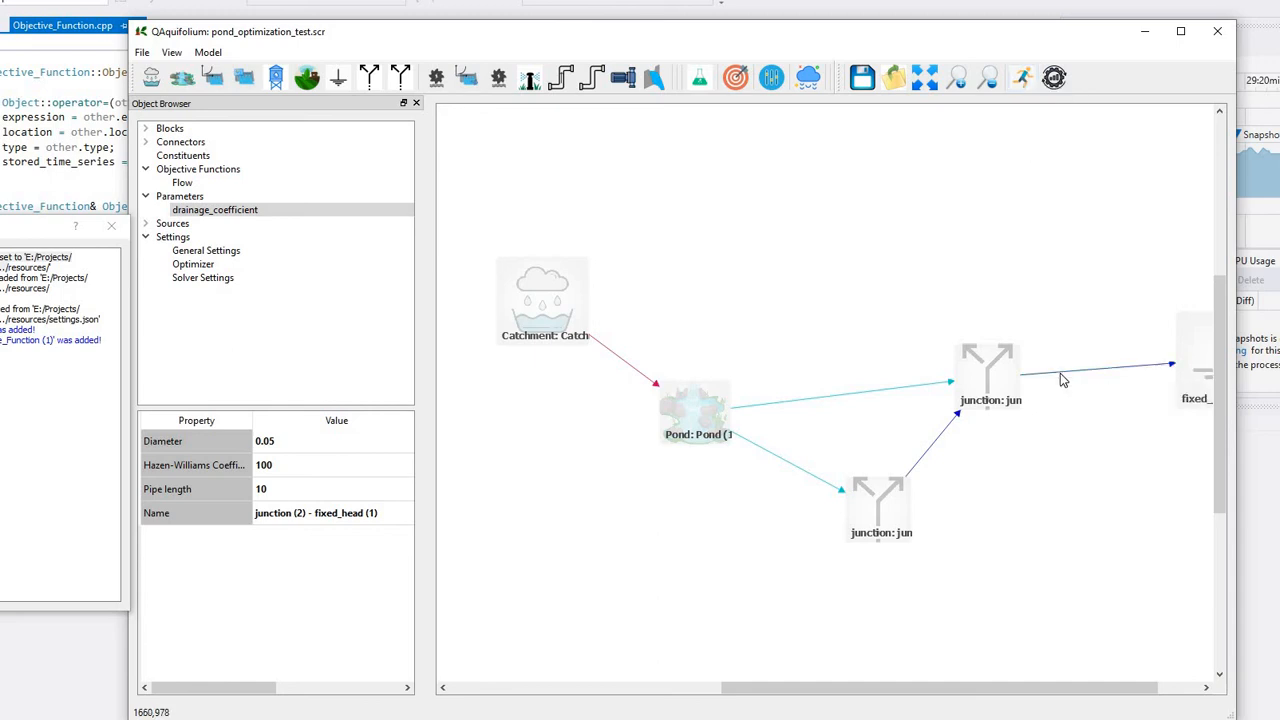
{"action": "mouse_move", "coordinate": [1116, 430]}
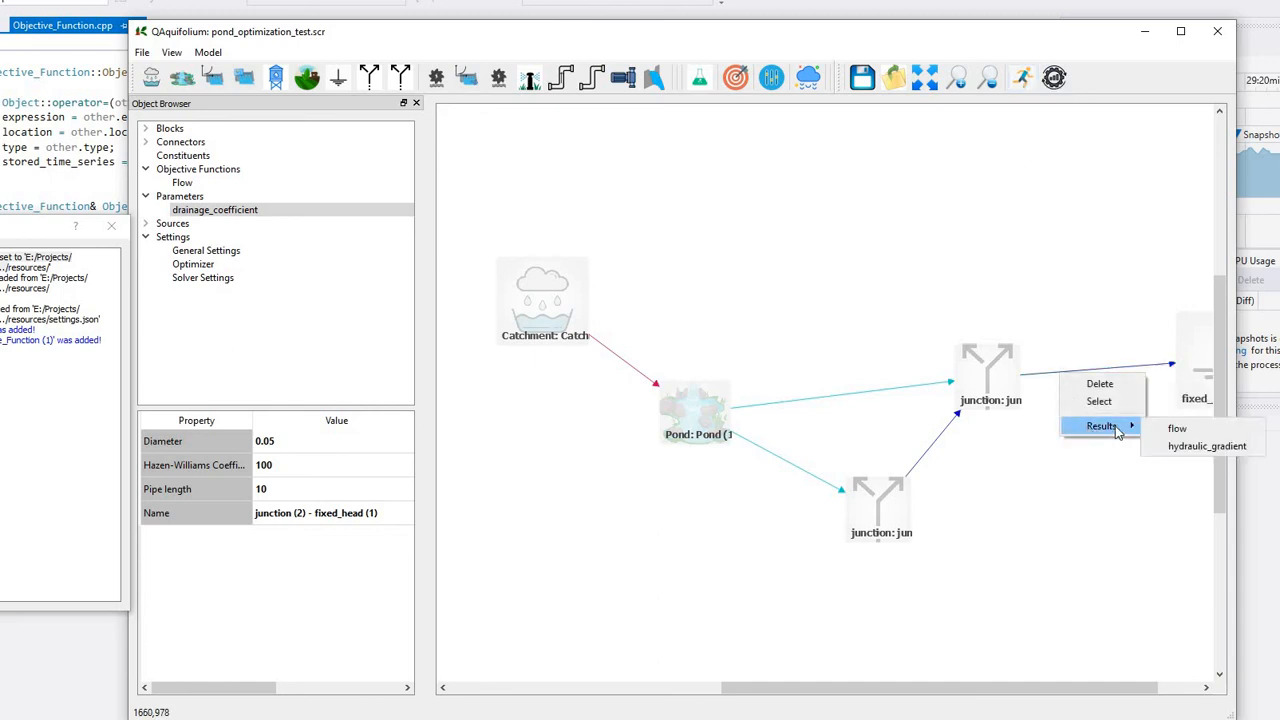
{"action": "left_click", "coordinate": [1178, 429]}
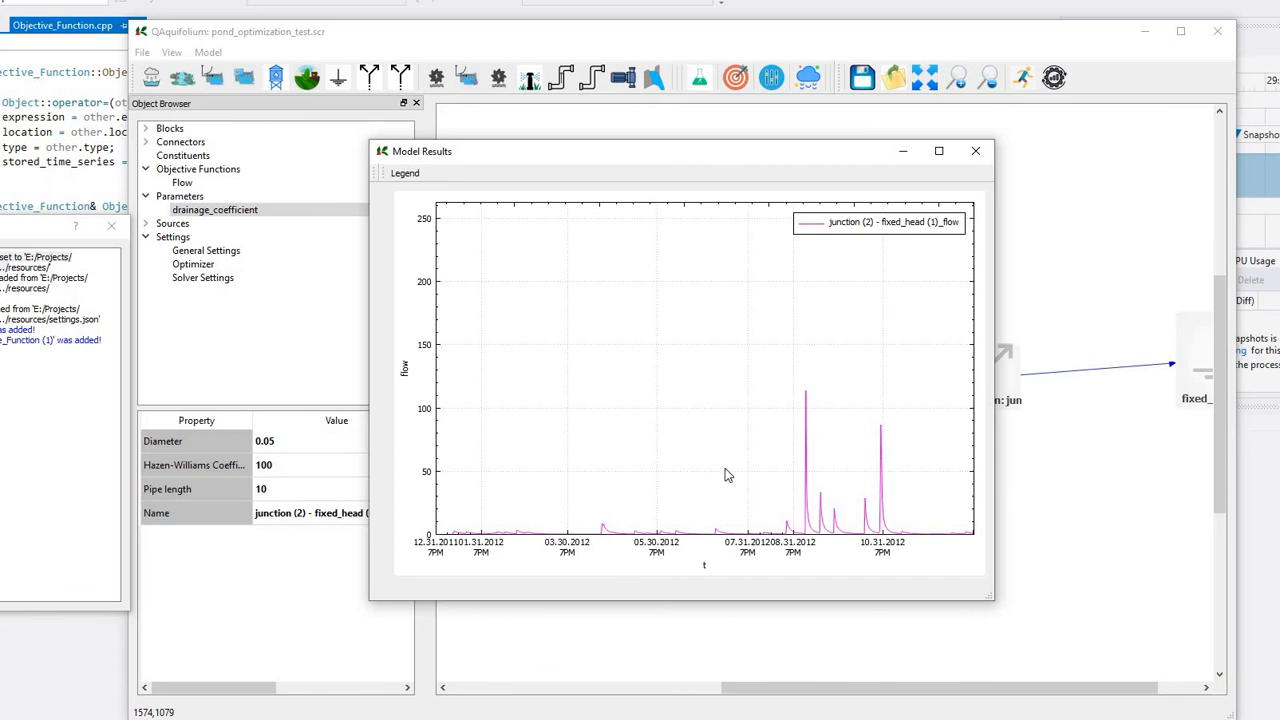
{"action": "left_click", "coordinate": [975, 151]}
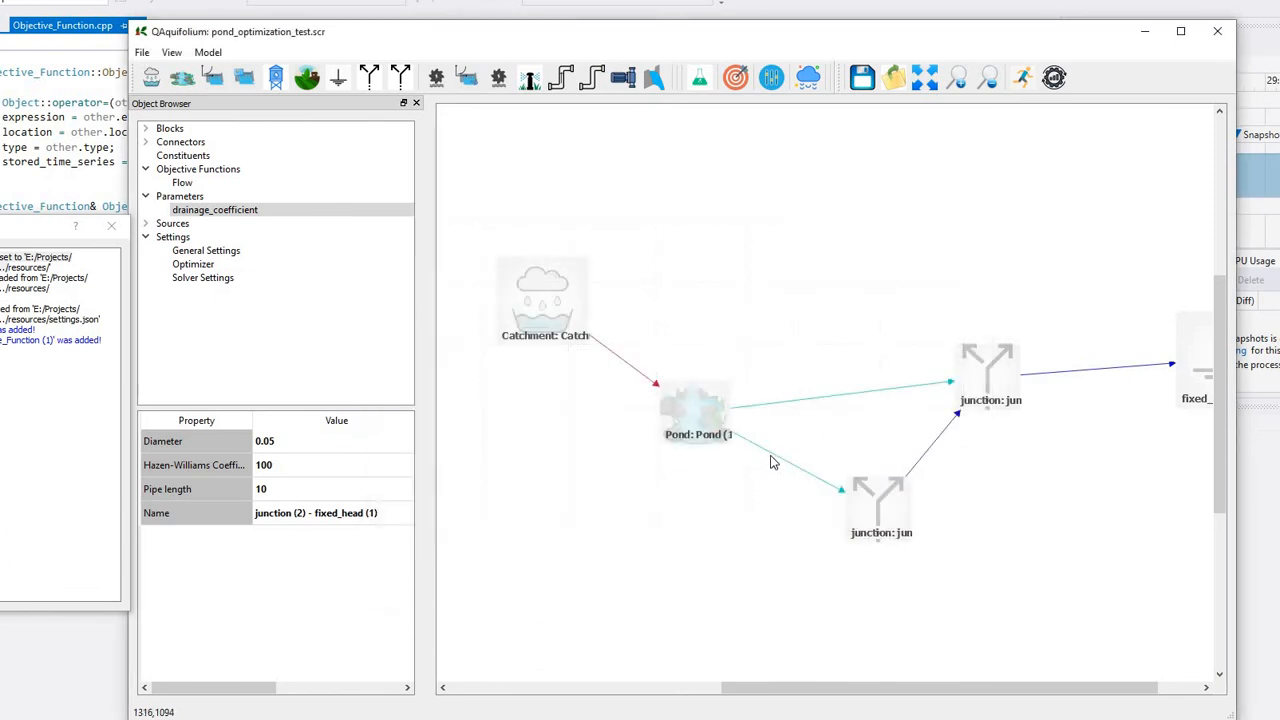
- View the optimized flow plot of the connector from Pond (1) to junction (1), and close it
{"action": "left_click", "coordinate": [771, 455]}
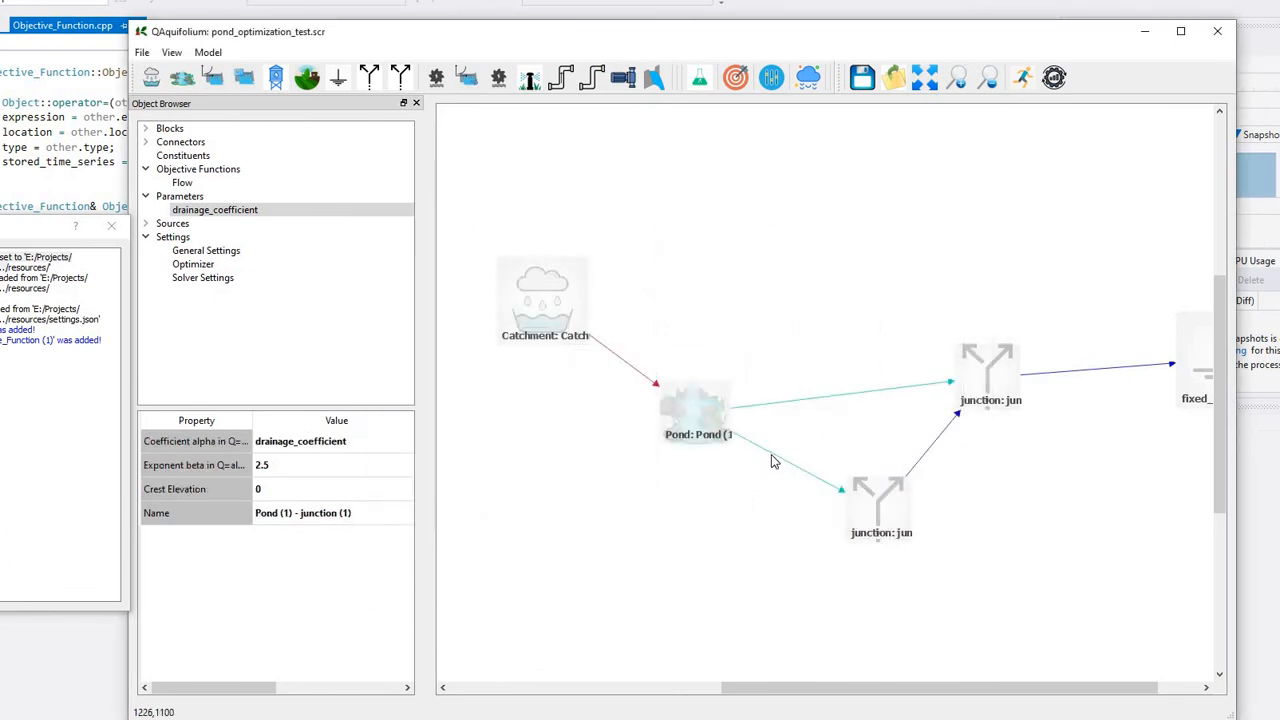
{"action": "right_click", "coordinate": [771, 455]}
{"action": "mouse_move", "coordinate": [820, 507]}
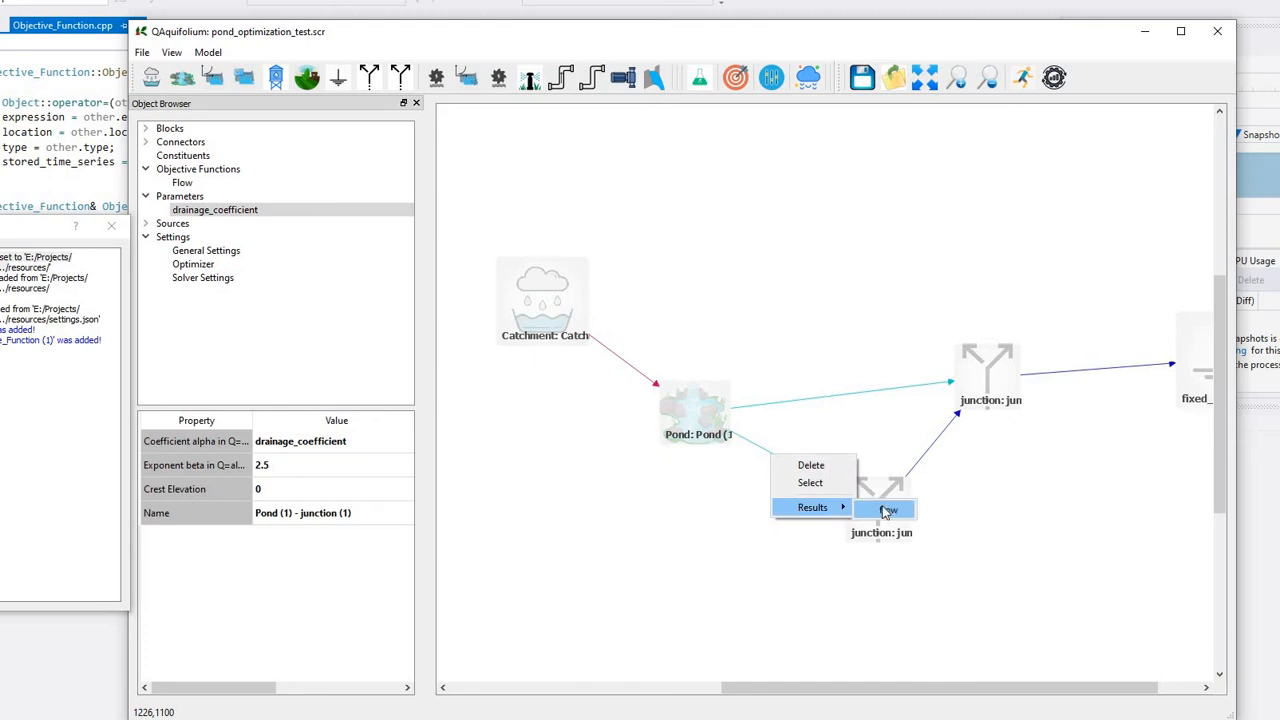
{"action": "left_click", "coordinate": [884, 510]}
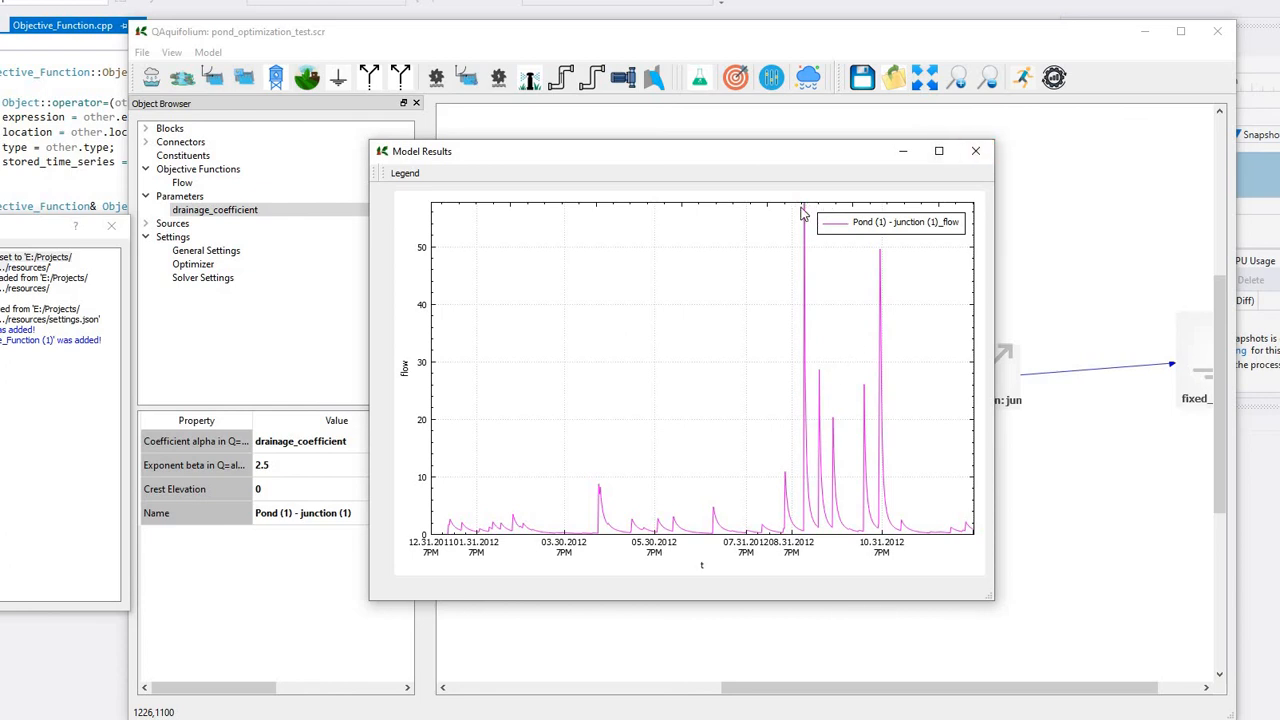
{"action": "left_click", "coordinate": [978, 151]}
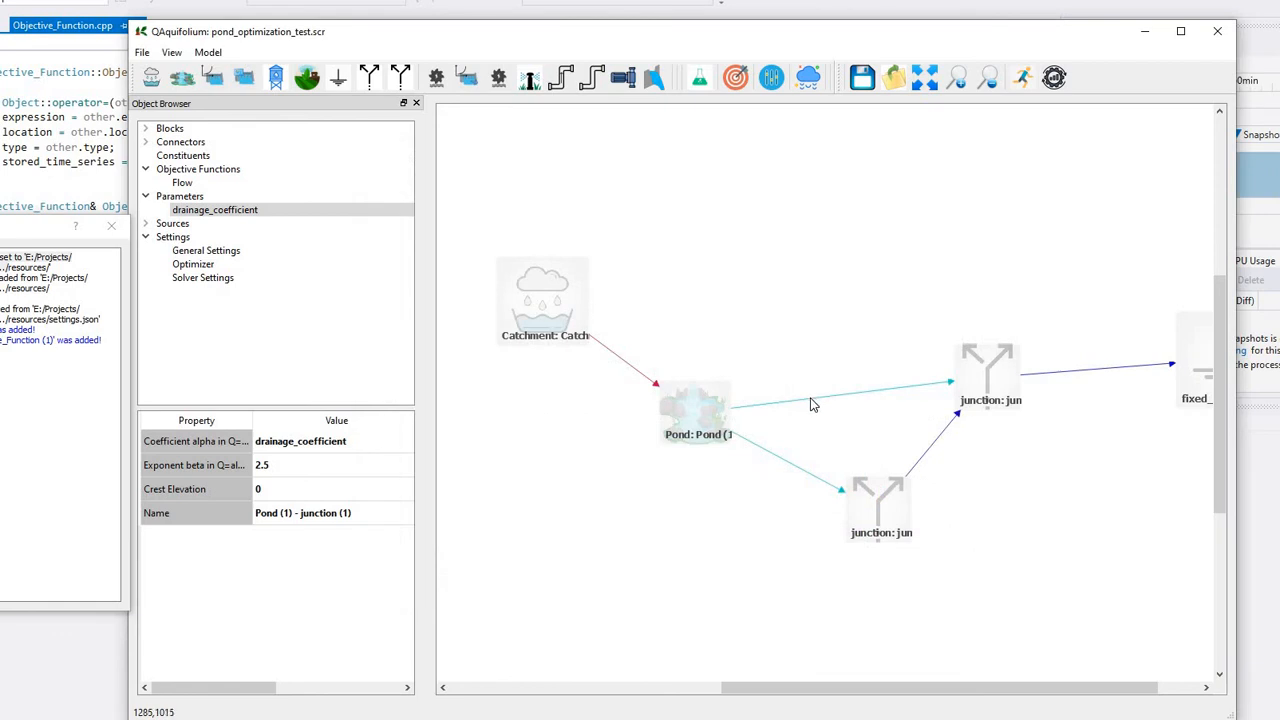
- View the optimized flow plot of the connector from Pond (1) to junction (2), and close it
{"action": "left_click", "coordinate": [812, 400]}
{"action": "right_click", "coordinate": [811, 398]}
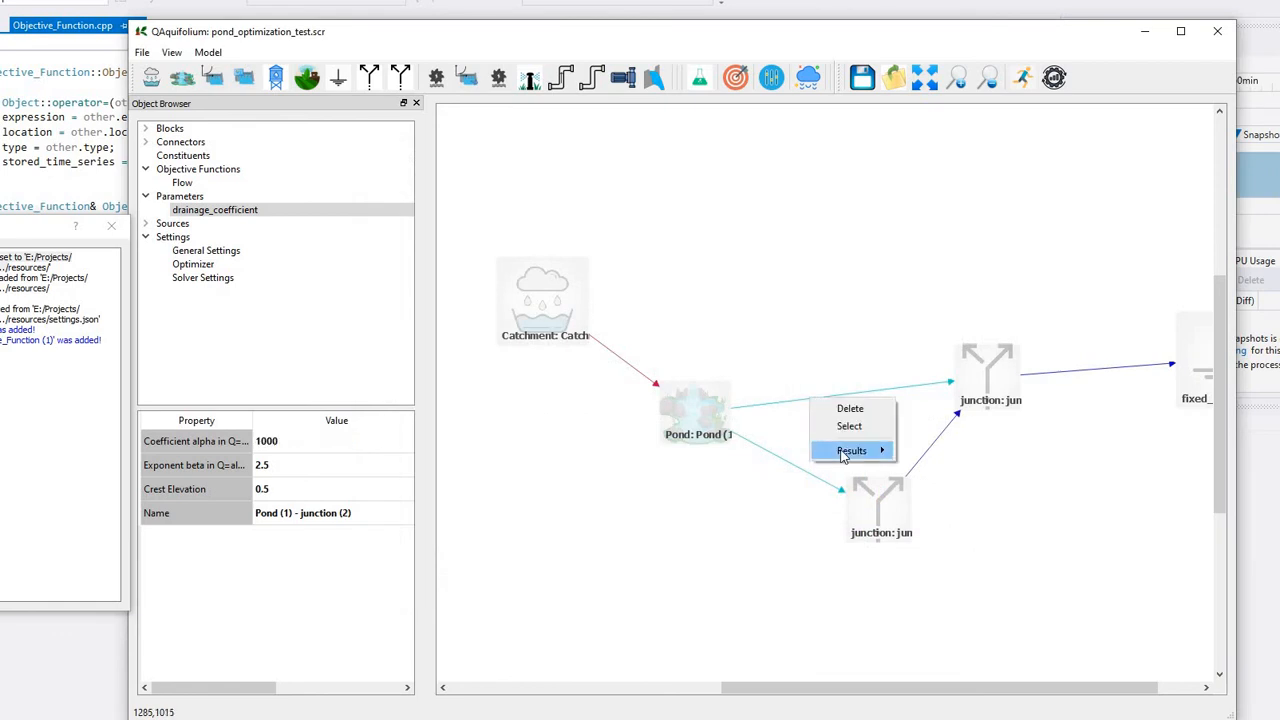
{"action": "left_click", "coordinate": [922, 453]}
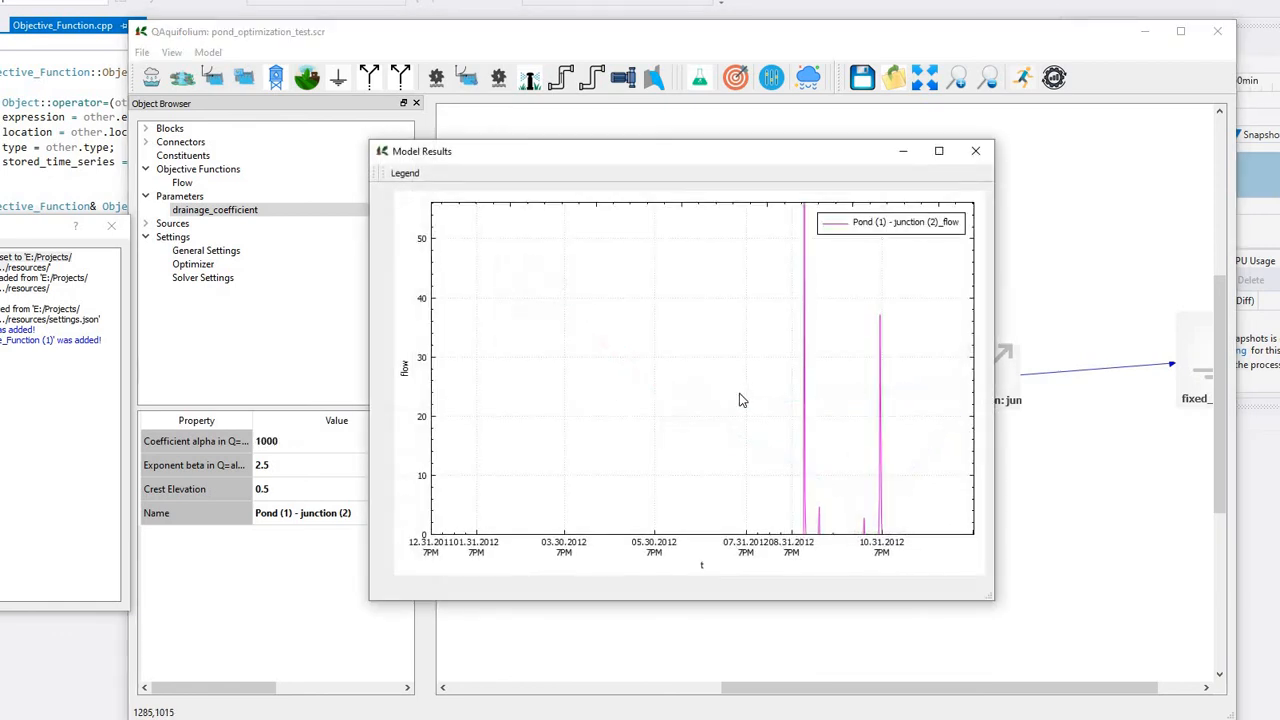
{"action": "left_click", "coordinate": [975, 151]}
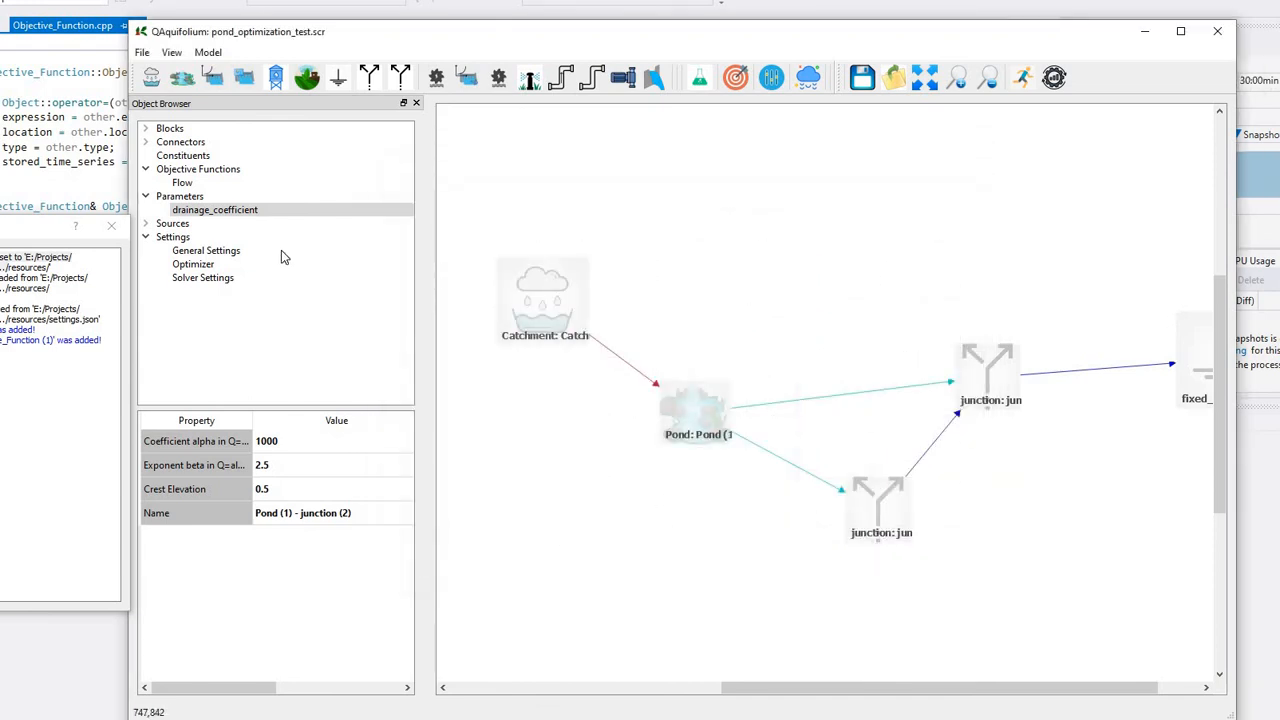